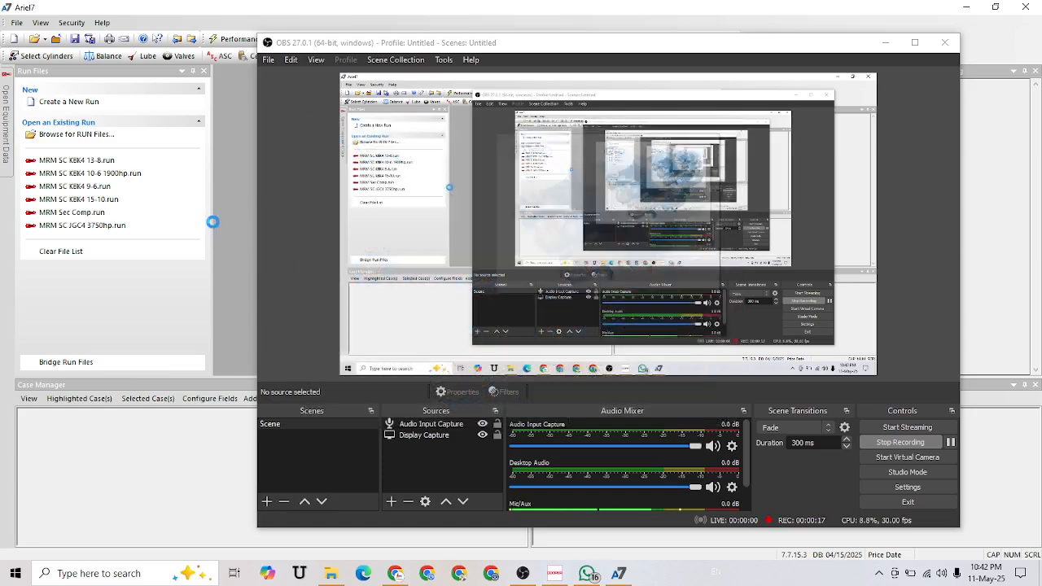
# Step: Create a new compressor run and show its service and stage data
pyautogui.click(214, 222)
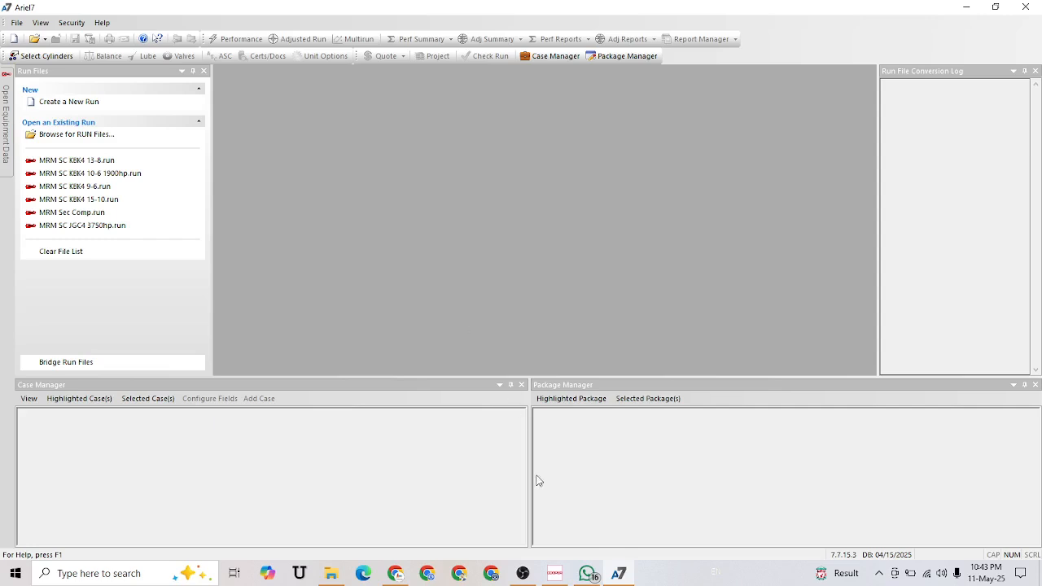
pyautogui.moveTo(622, 575)
pyautogui.click(66, 104)
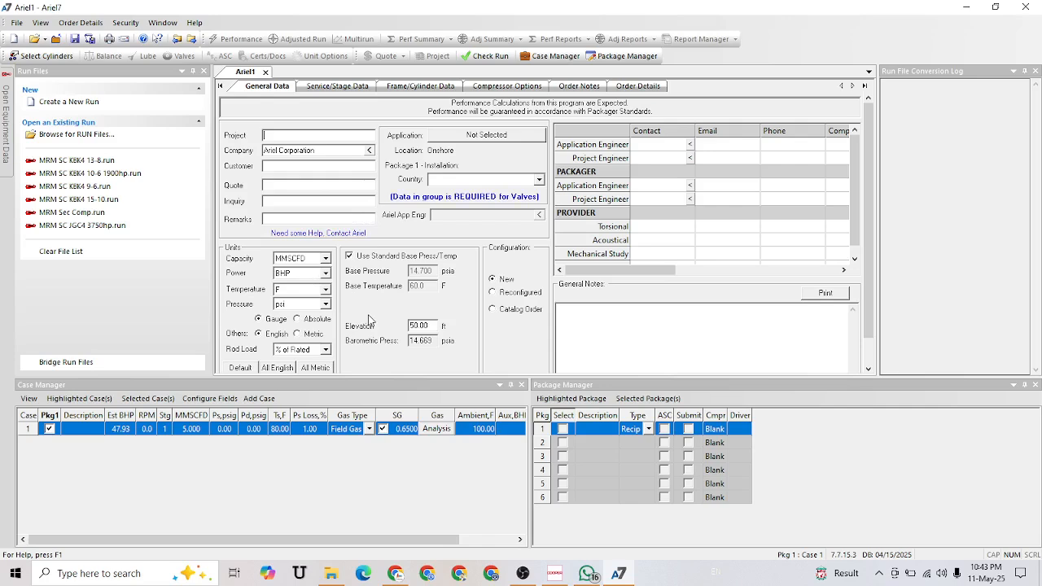
pyautogui.click(320, 87)
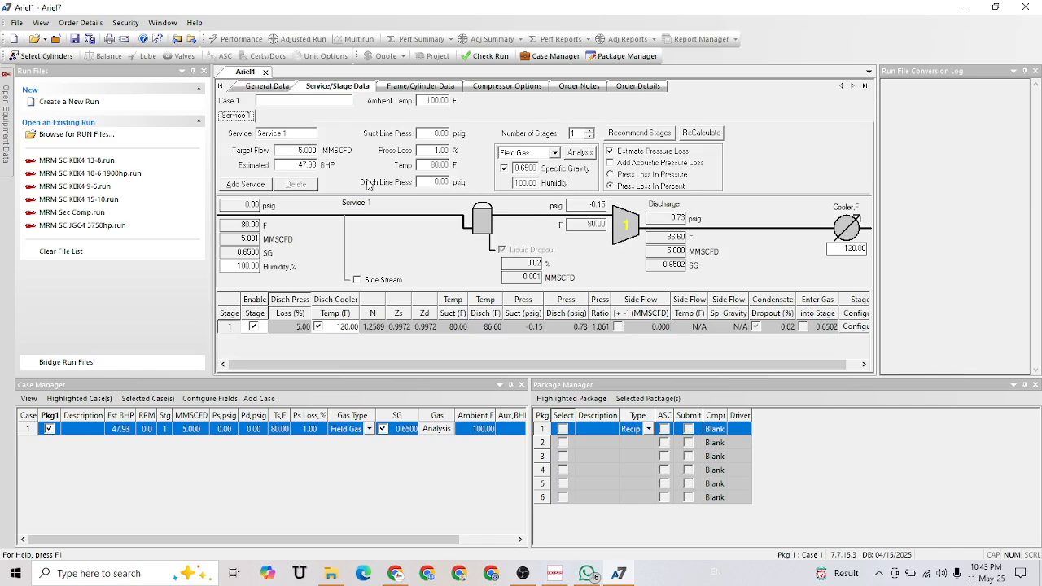
# Step: Examine the stage 1 gas analysis composition and the available gas types, leaving the analysis without changes
pyautogui.click(573, 156)
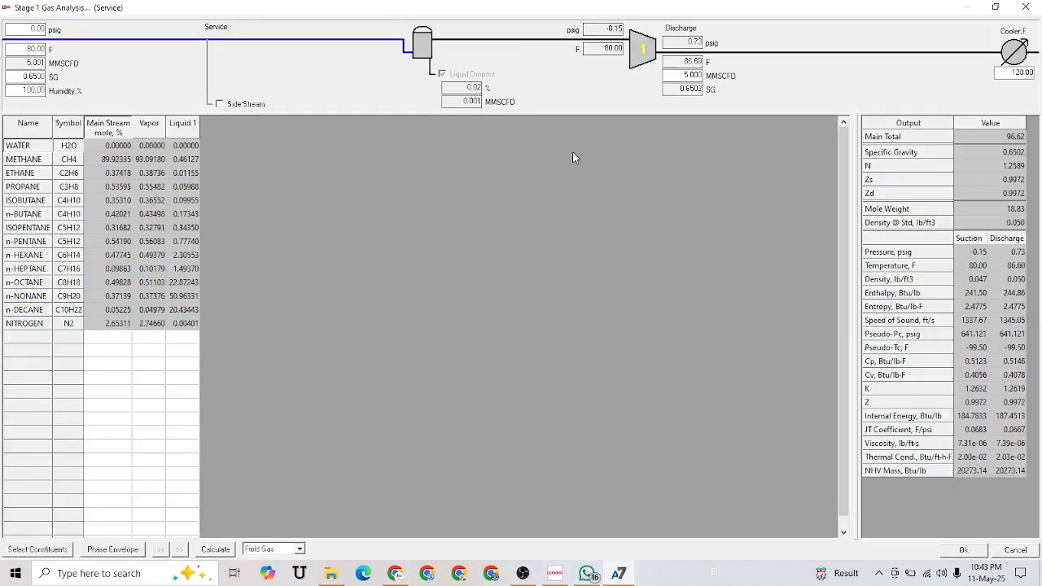
pyautogui.click(299, 549)
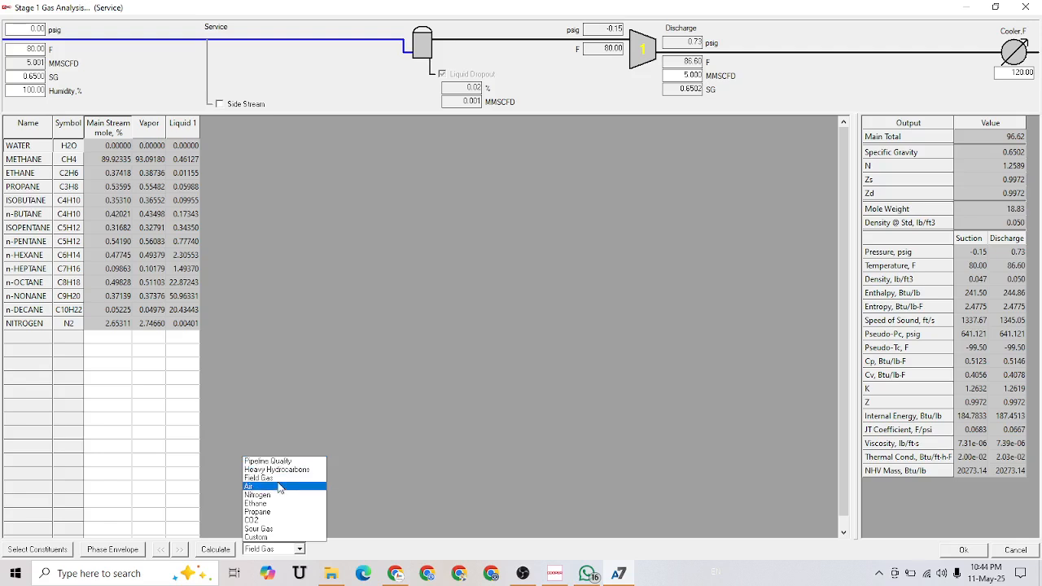
pyautogui.click(319, 292)
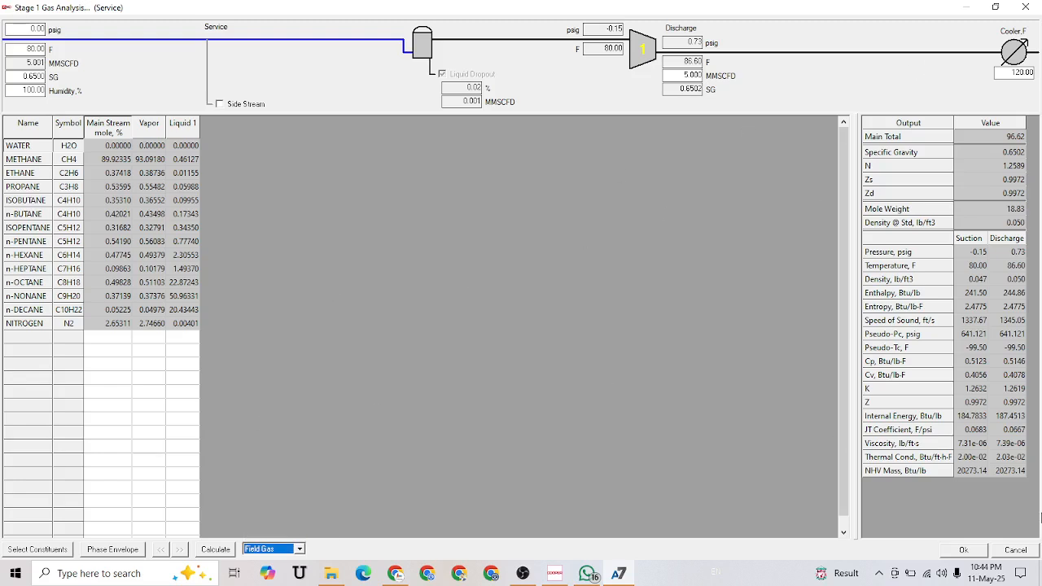
pyautogui.click(1017, 551)
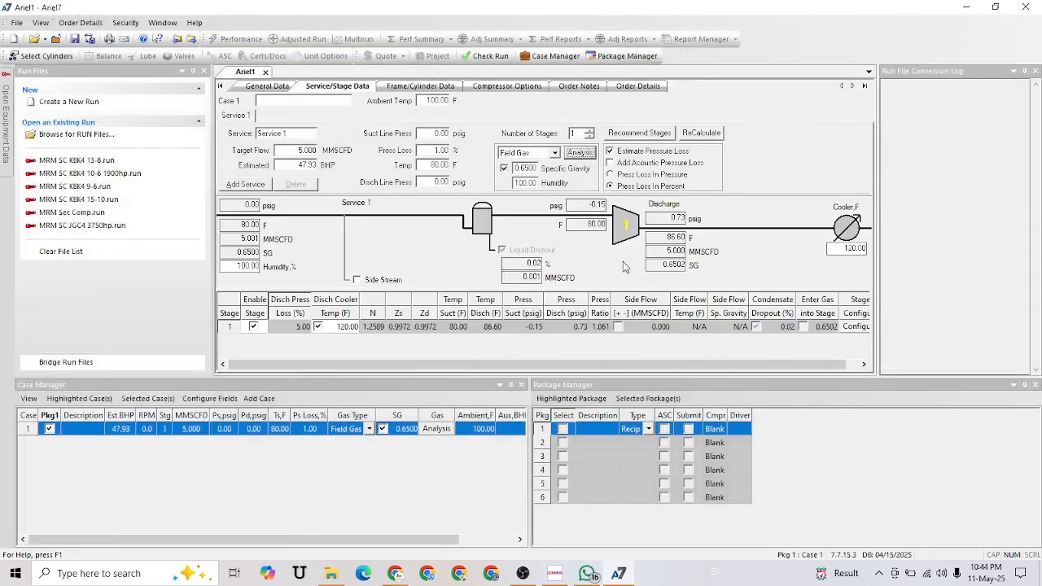
pyautogui.click(504, 169)
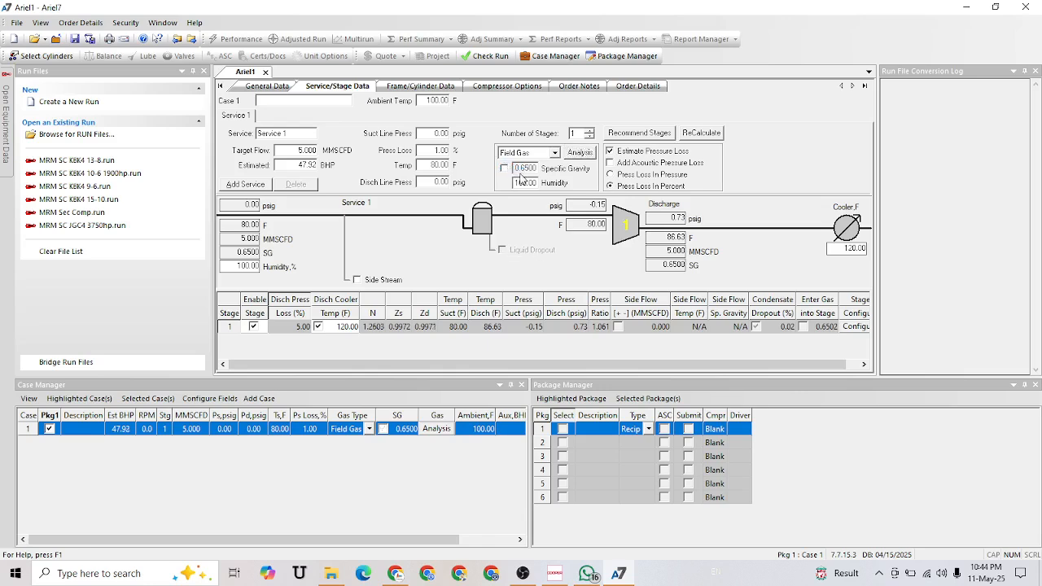
pyautogui.click(555, 153)
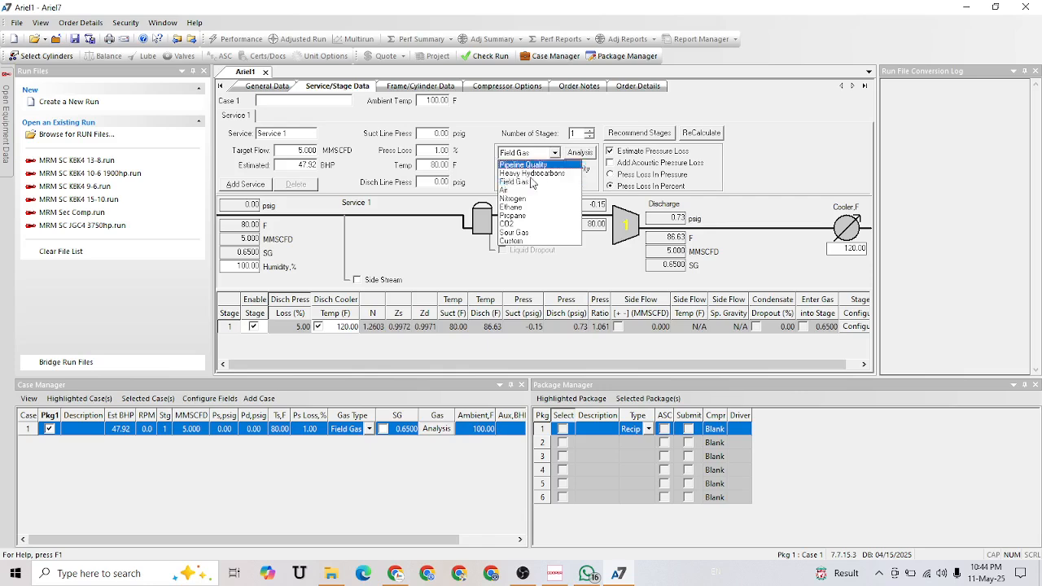
pyautogui.click(480, 158)
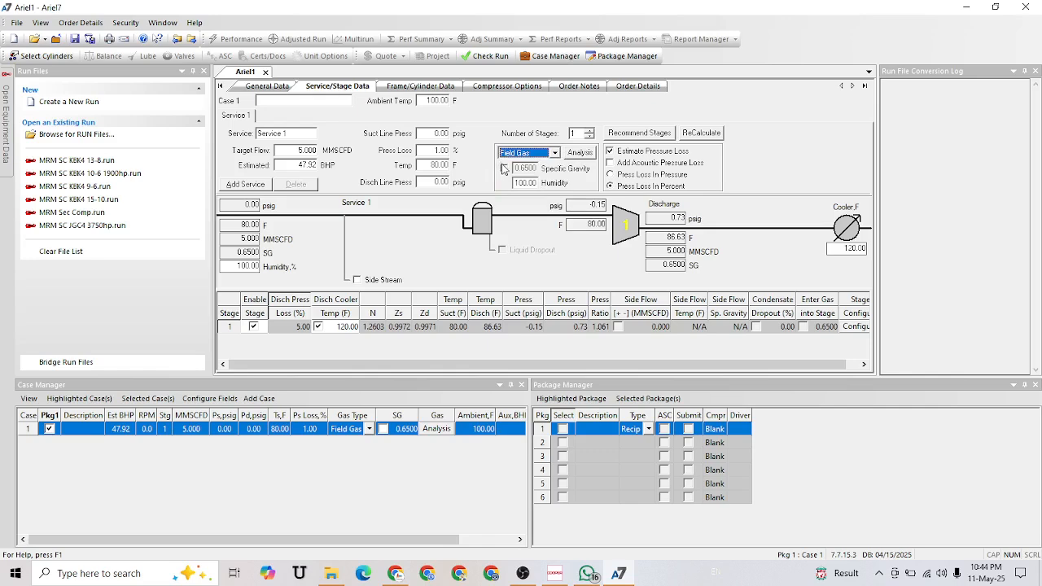
pyautogui.click(504, 168)
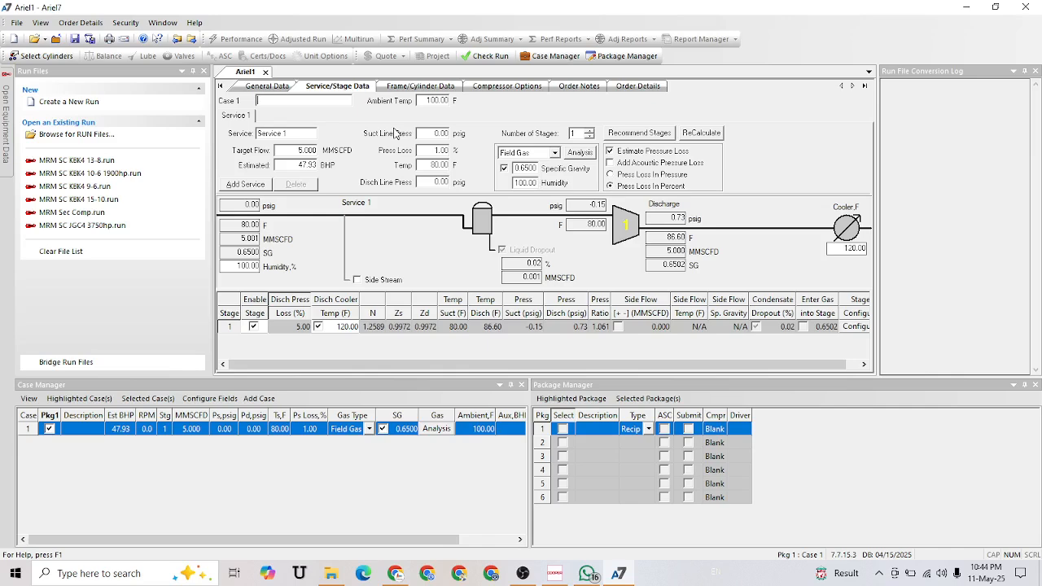
# Step: Describe case 1 as "150-750 20" and set the Service 1 suction line pressure to 150 psig
pyautogui.write('150')
pyautogui.write('-750 20')
pyautogui.click(431, 134)
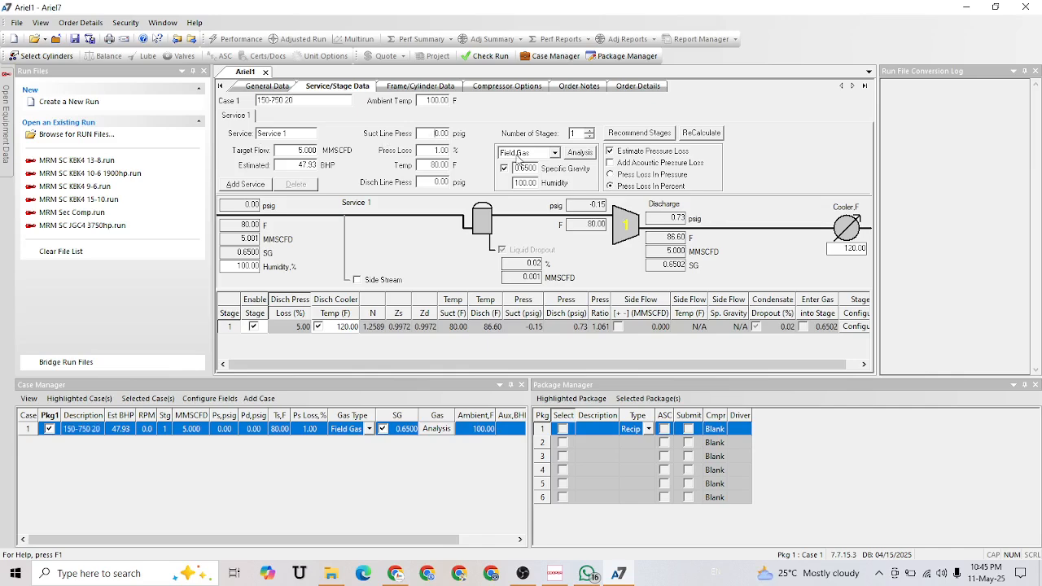
pyautogui.write('150')
pyautogui.press('BackSpace')
# Step: Set the Service 1 target flow to 20 MMSCFD and the suction temperature to 110 F
pyautogui.click(305, 150)
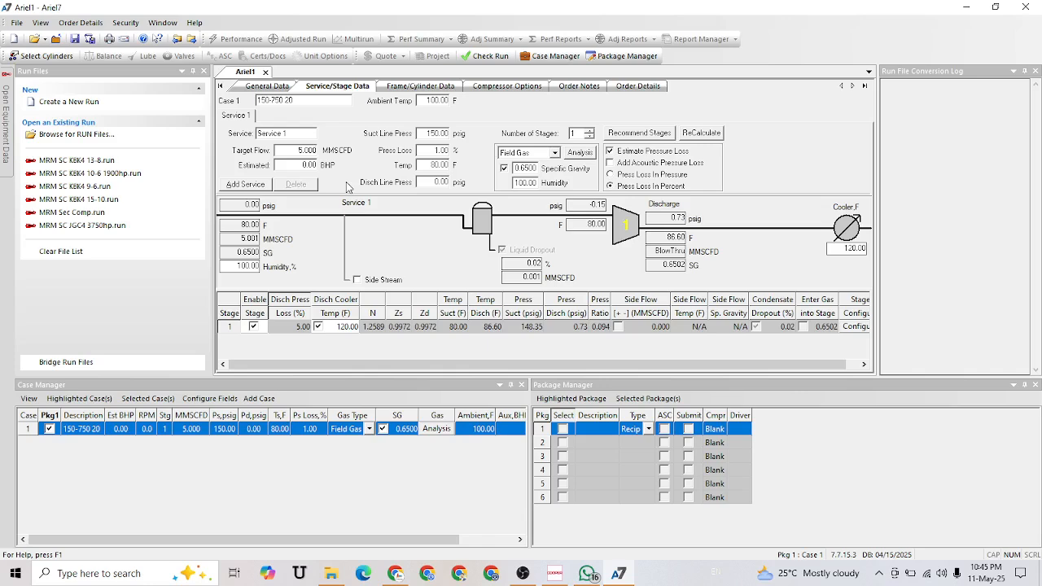
pyautogui.press('BackSpace')
pyautogui.press('BackSpace')
pyautogui.press('BackSpace')
pyautogui.press('BackSpace')
pyautogui.press('BackSpace')
pyautogui.write('20')
pyautogui.click(428, 162)
pyautogui.write('110')
# Step: Set the discharge line pressure to 750 psig and apply the recommended total of 2 stages
pyautogui.click(429, 181)
pyautogui.write('75')
pyautogui.click(619, 131)
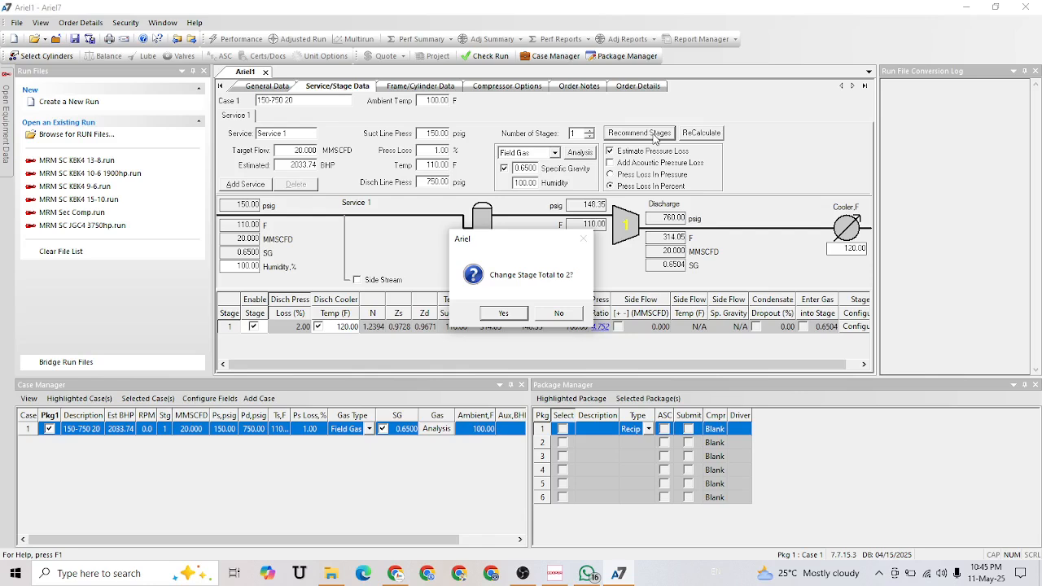
pyautogui.click(507, 313)
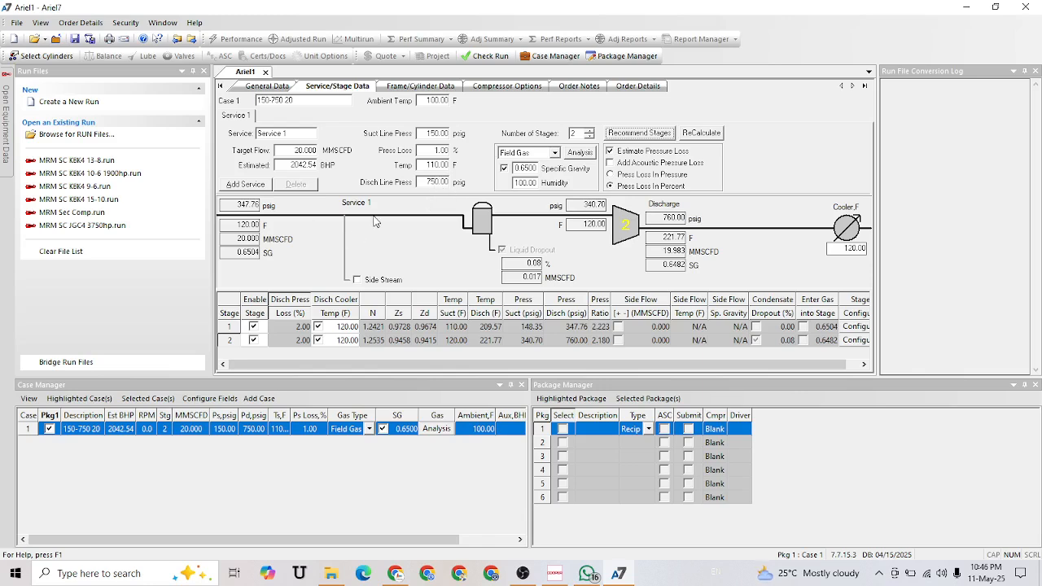
# Step: Select the two-throw KBD/2 frame, rated 1200 RPM and 2400 BHP, as the compressor for package 1
pyautogui.click(421, 90)
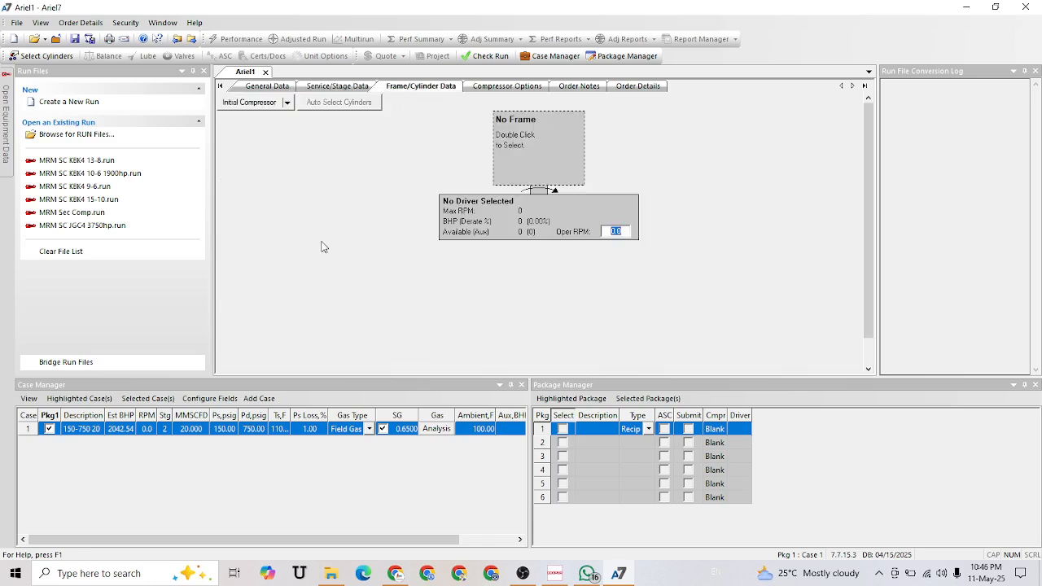
pyautogui.doubleClick(497, 166)
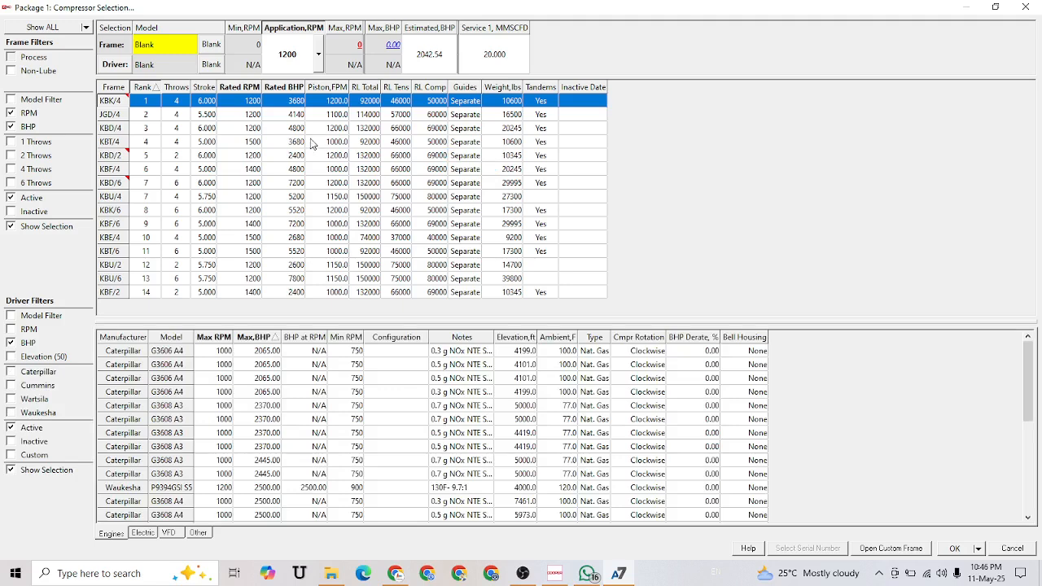
pyautogui.click(121, 160)
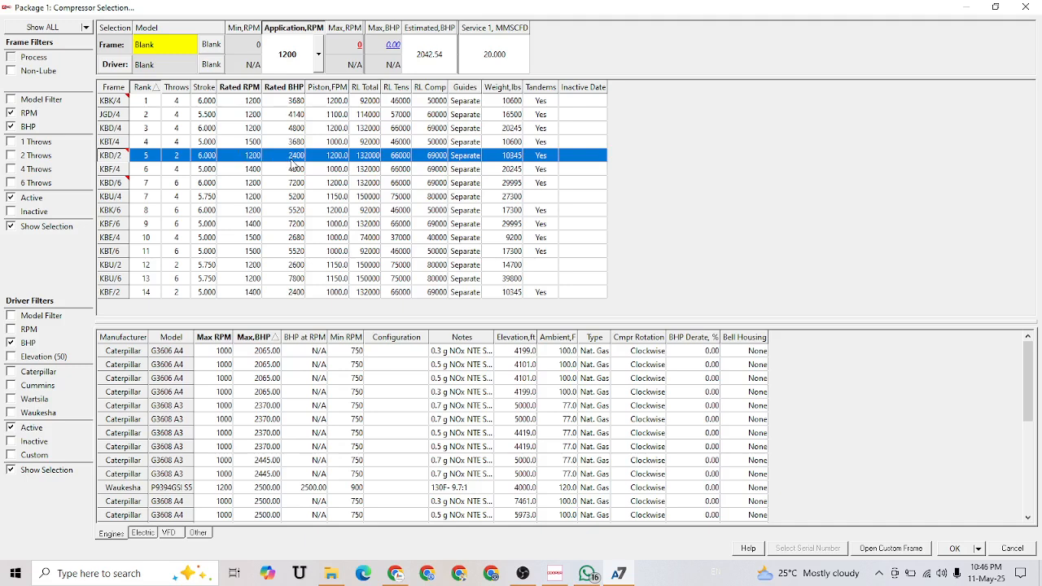
pyautogui.doubleClick(193, 158)
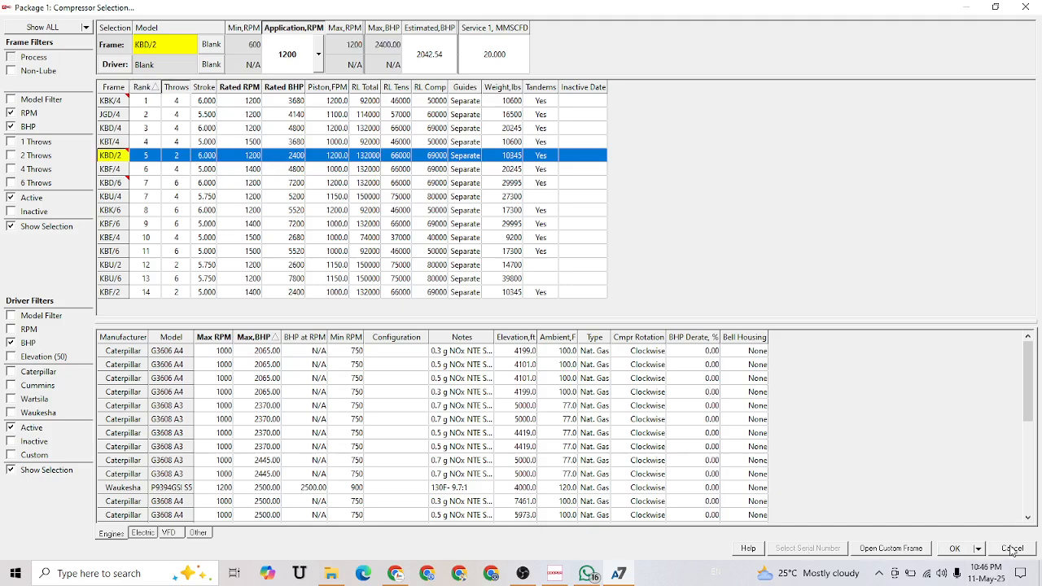
pyautogui.click(964, 549)
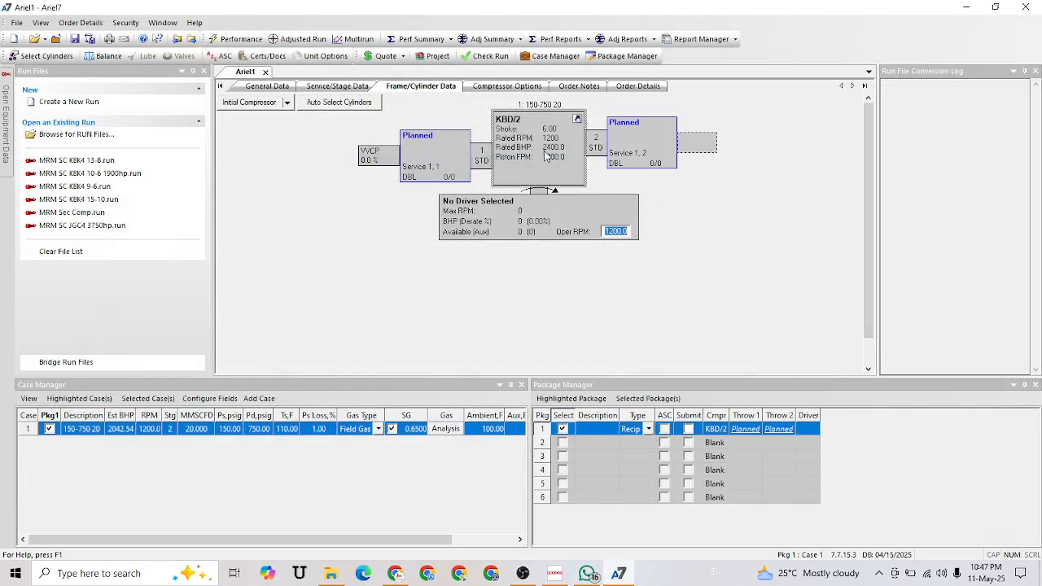
# Step: Assign the 17-7/8D:20 cylinder with 17.375 in bore to stage 1 on throw 1
pyautogui.doubleClick(432, 168)
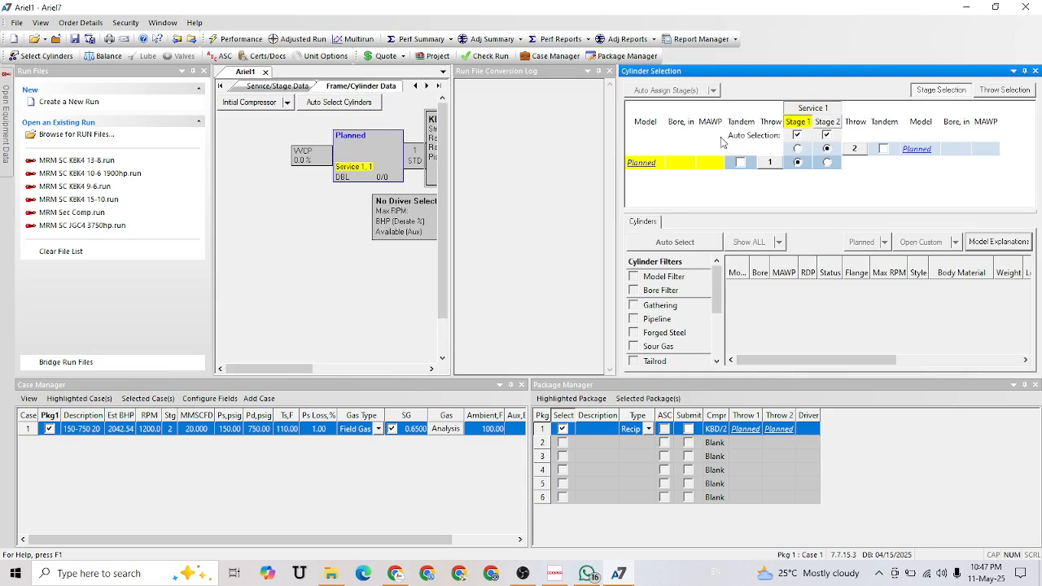
pyautogui.click(798, 125)
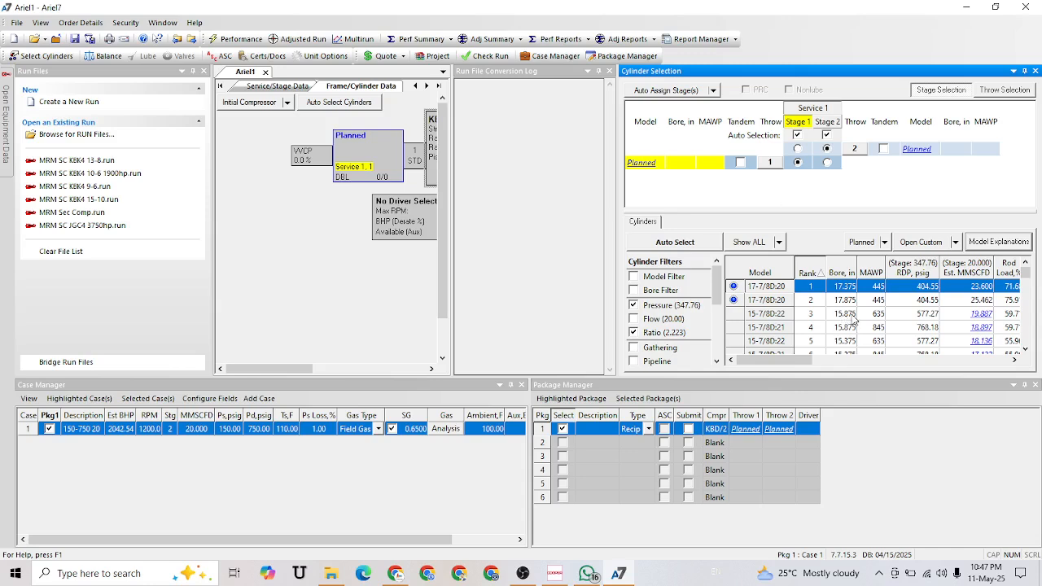
pyautogui.scroll(-1, 852, 320)
pyautogui.scroll(-1, 853, 320)
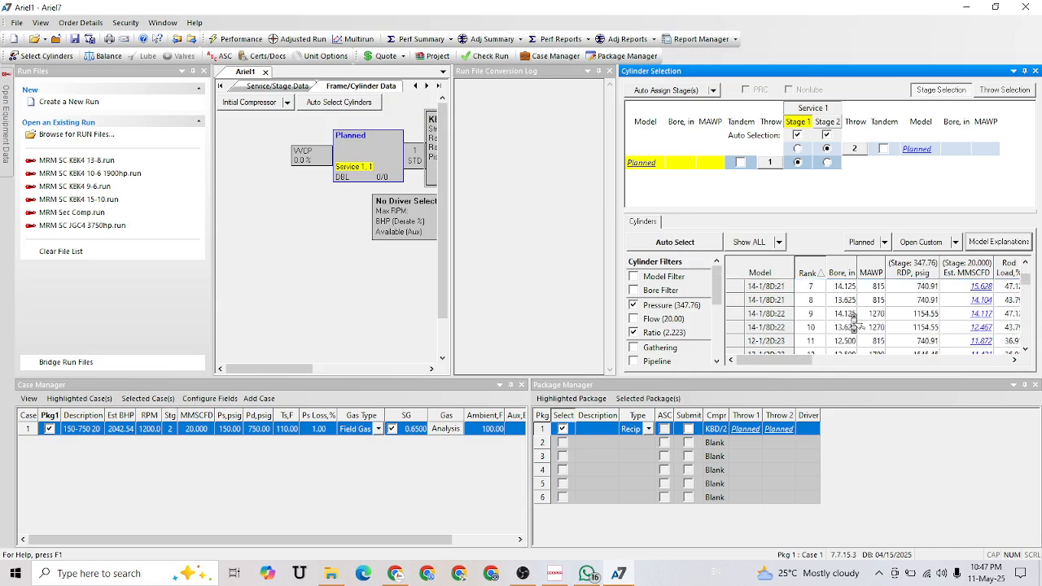
pyautogui.scroll(2, 852, 320)
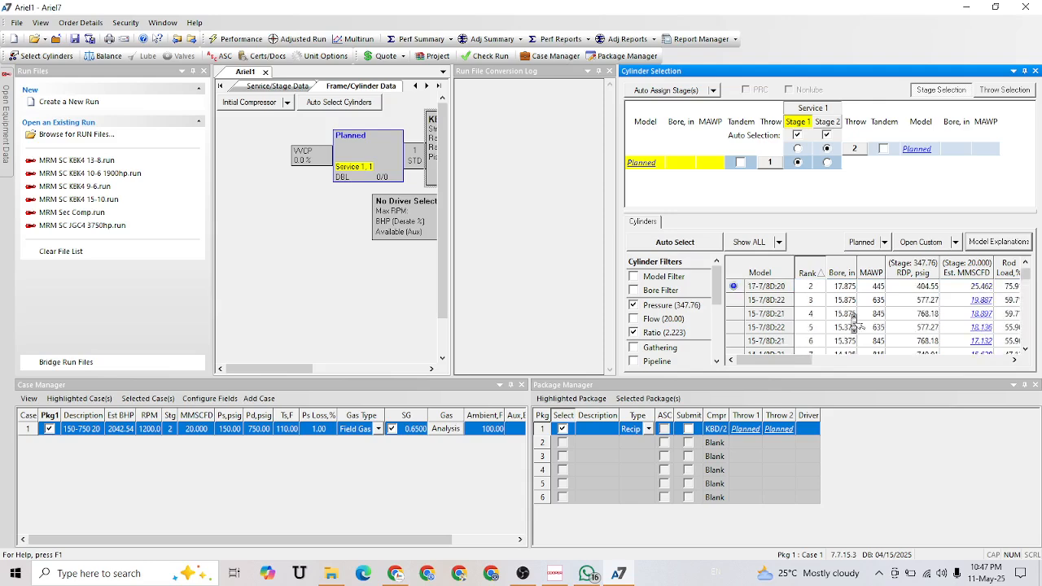
pyautogui.scroll(-2, 811, 324)
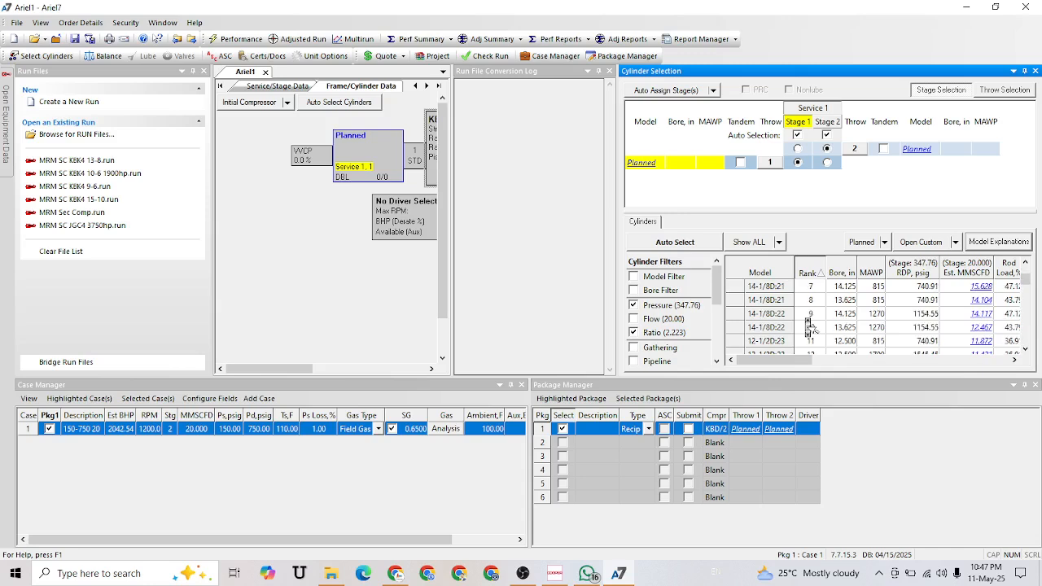
pyautogui.scroll(2, 769, 319)
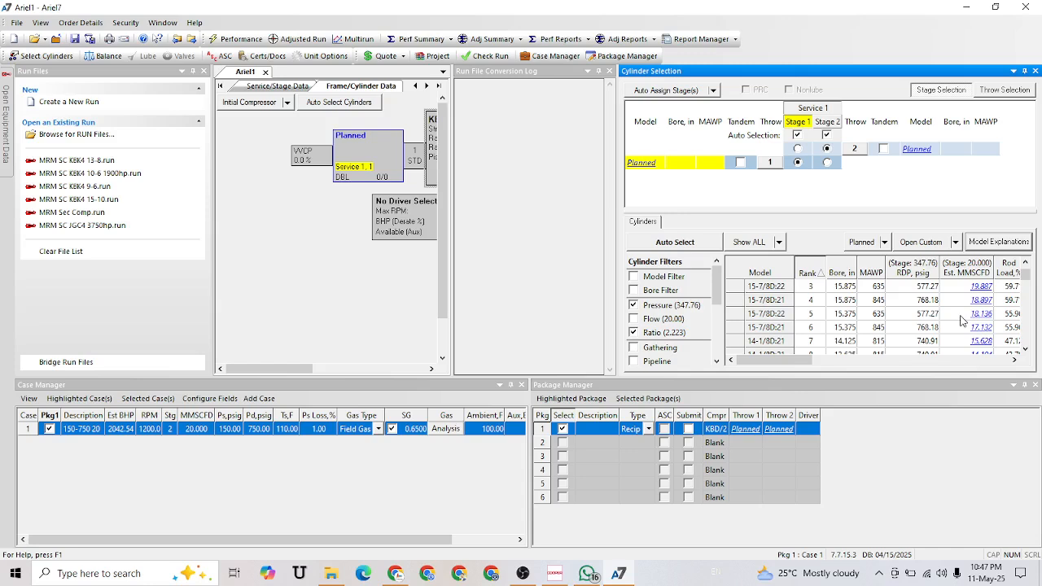
pyautogui.scroll(1, 963, 322)
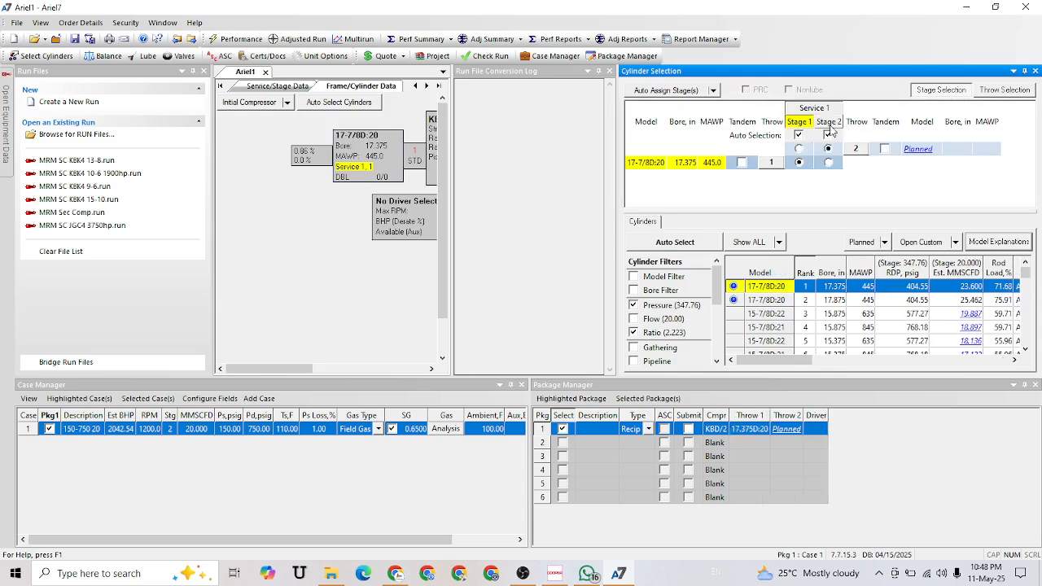
# Step: Assign the 11D:21 cylinder with 11.000 in bore to stage 2 on throw 2 and close the cylinder selection
pyautogui.click(829, 122)
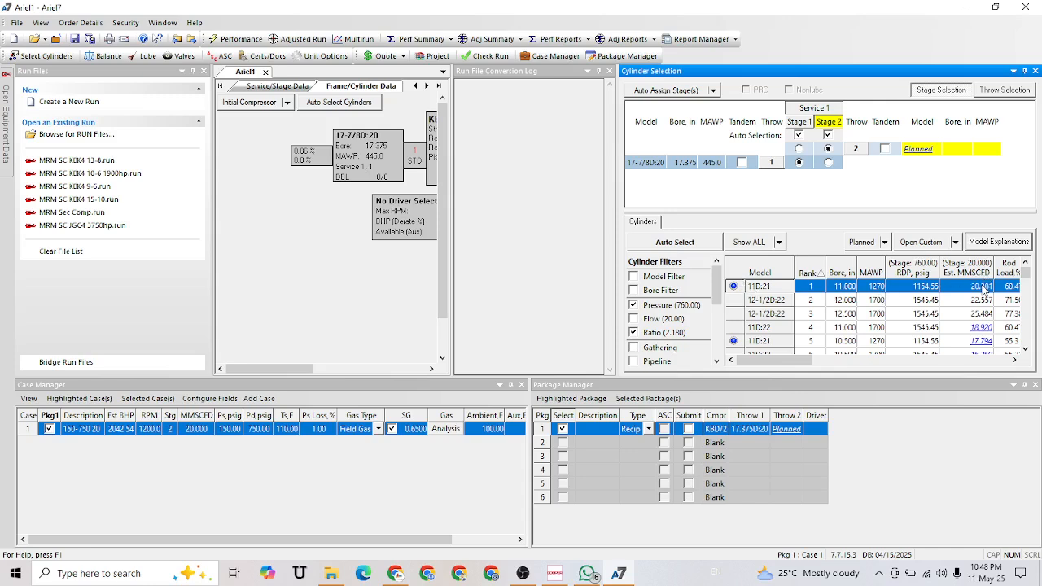
pyautogui.click(839, 285)
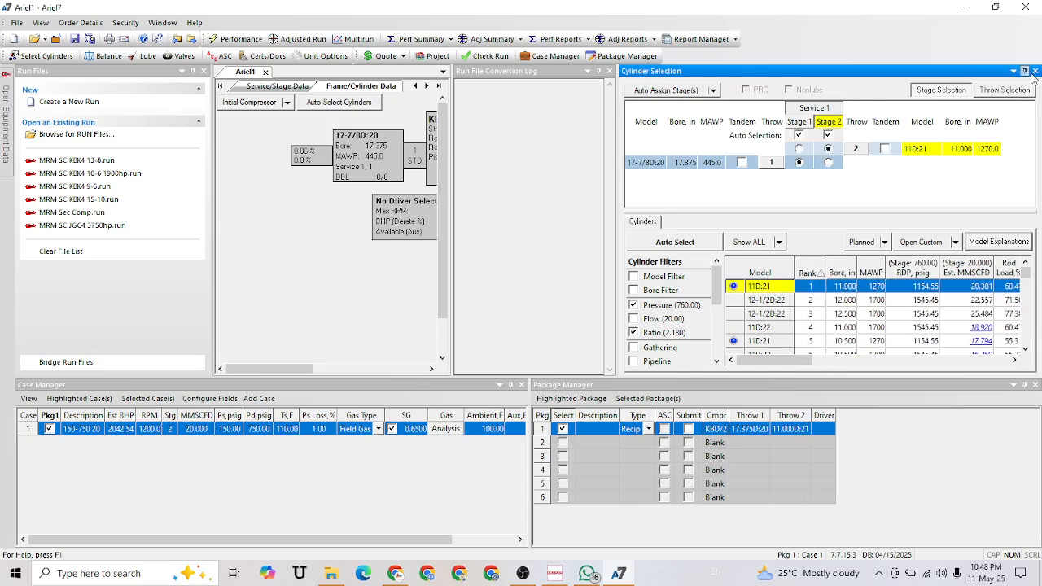
pyautogui.click(1036, 71)
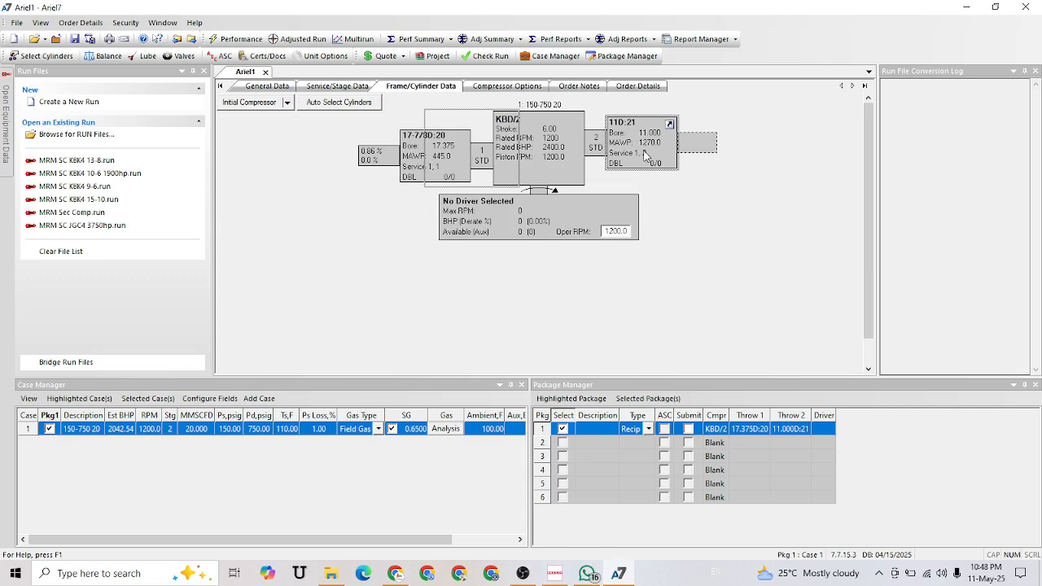
# Step: Look through the available engine drivers, sort them by maximum RPM, and try to pick the 2445 BHP Caterpillar G3608 A3
pyautogui.doubleClick(573, 212)
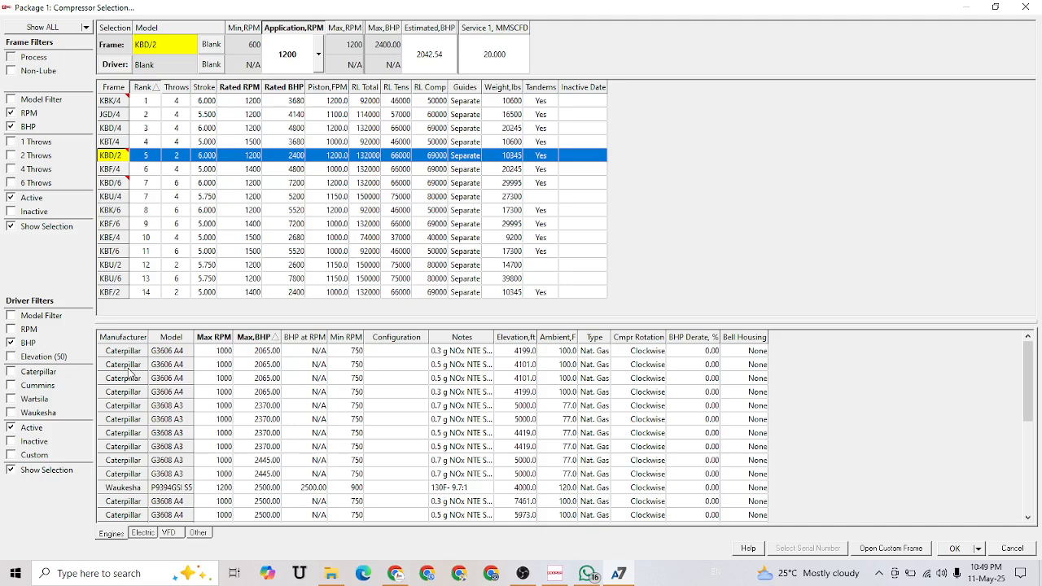
pyautogui.scroll(-1, 130, 386)
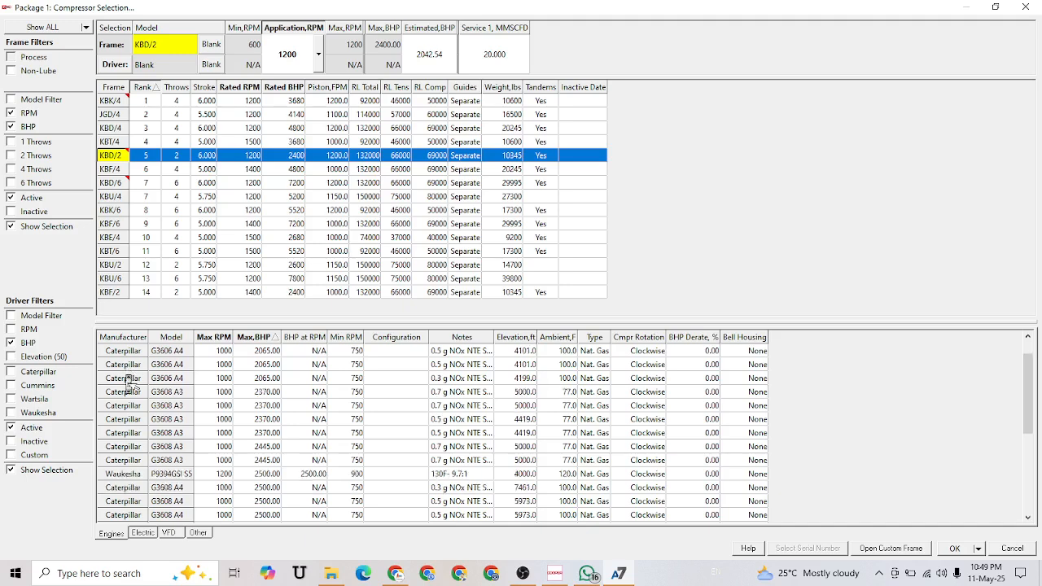
pyautogui.scroll(-5, 130, 386)
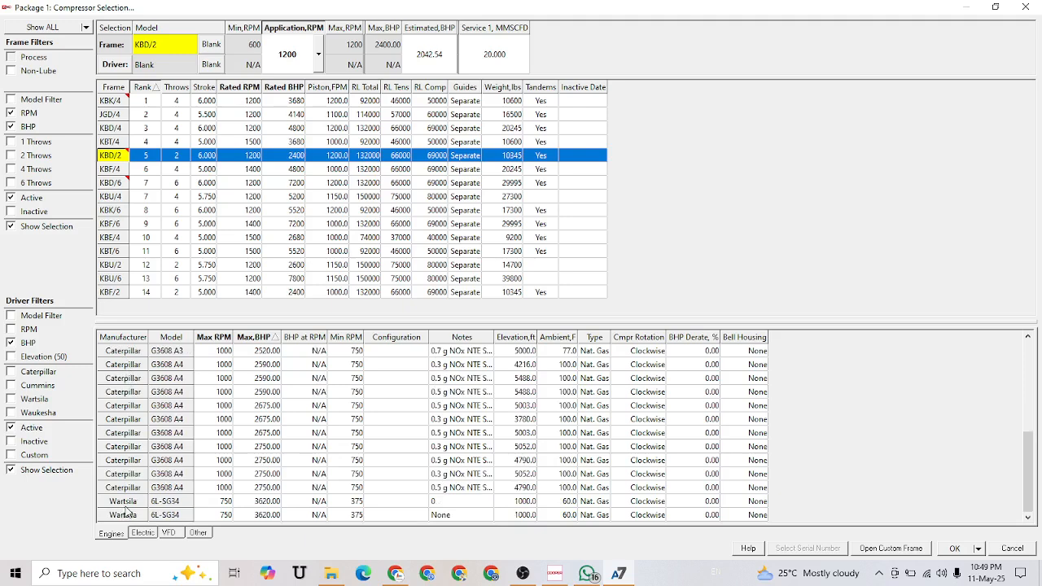
pyautogui.scroll(5, 126, 513)
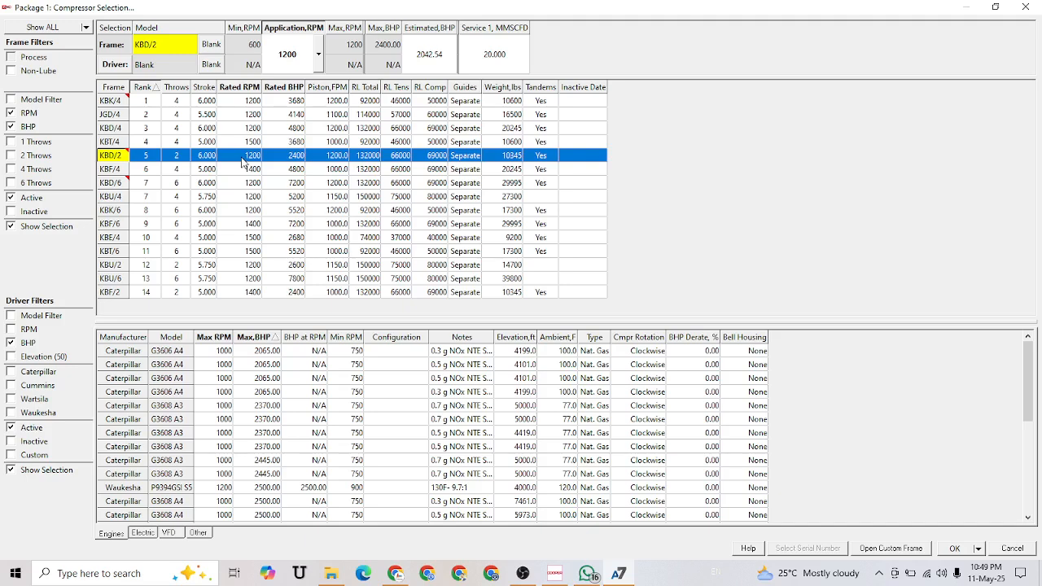
pyautogui.click(220, 342)
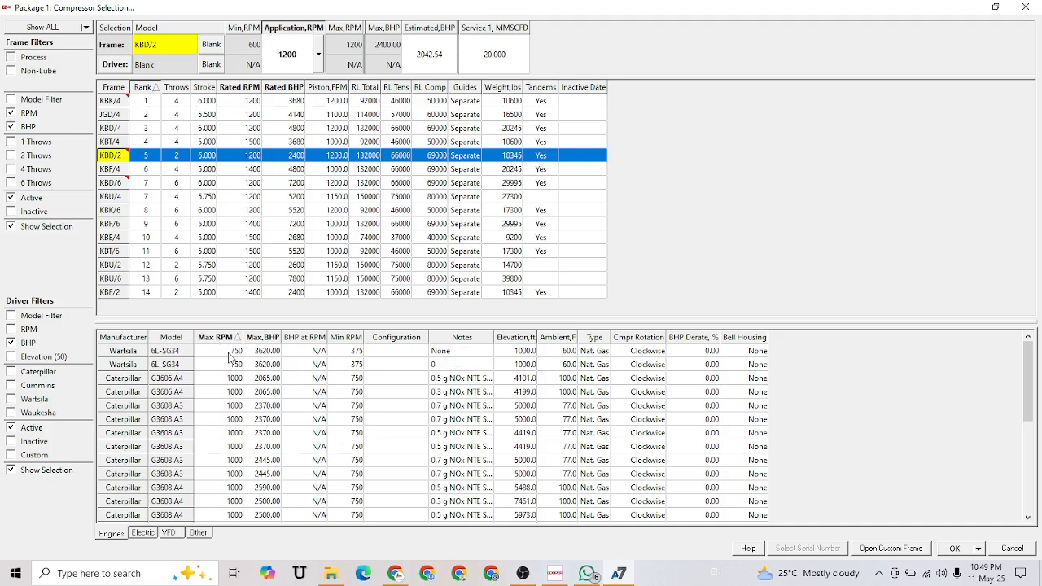
pyautogui.click(236, 448)
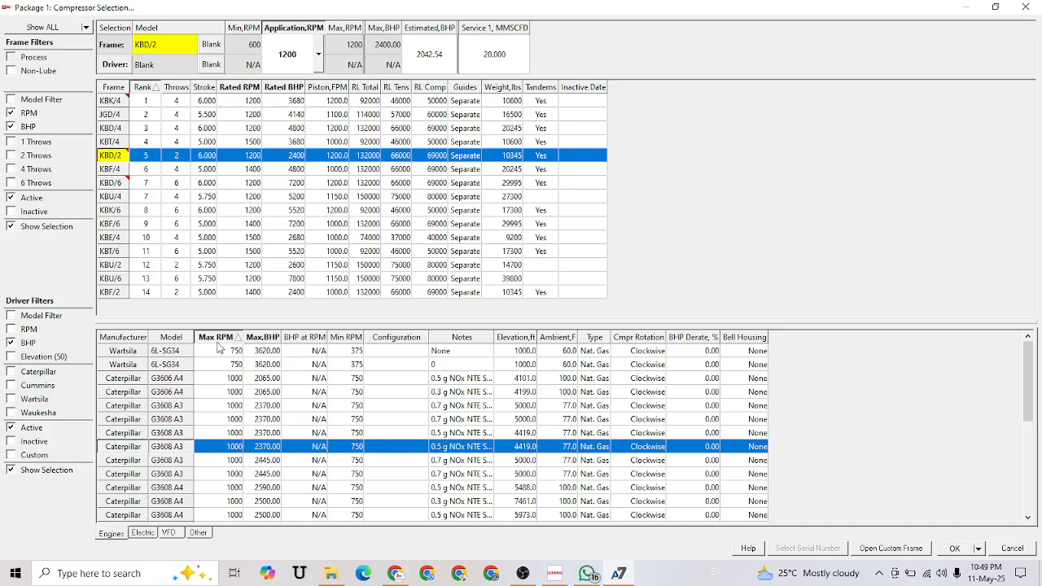
pyautogui.click(225, 477)
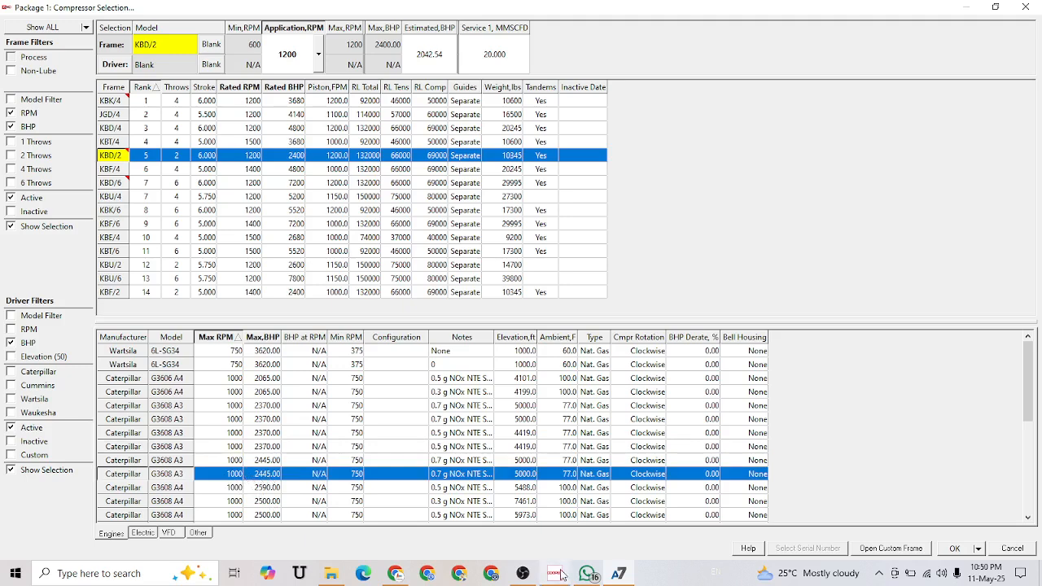
pyautogui.click(957, 550)
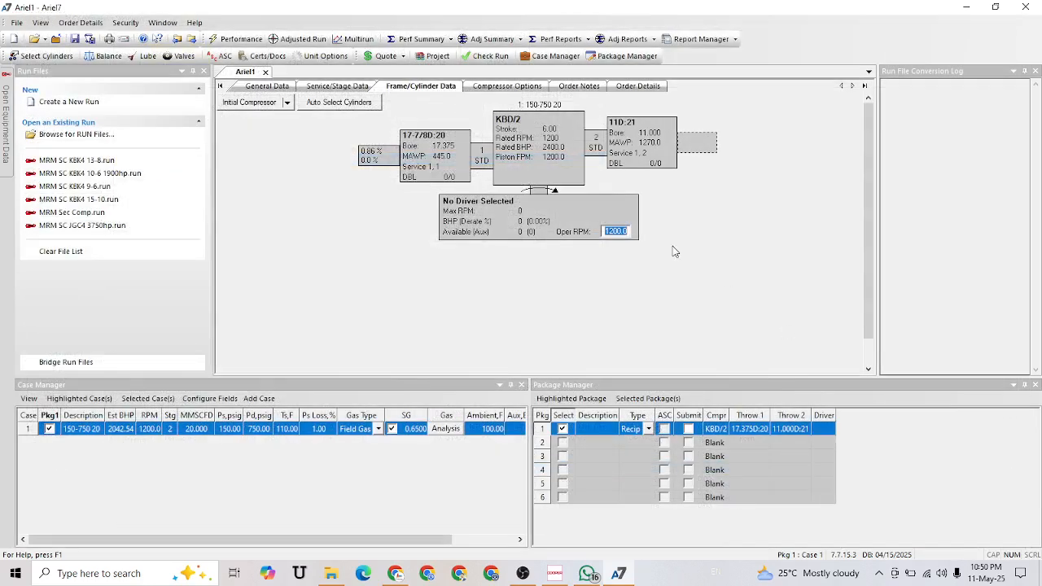
# Step: Assign the Caterpillar G3608 A3 rated 1000 RPM and 2445 BHP as the driver and view its configuration
pyautogui.click(525, 208)
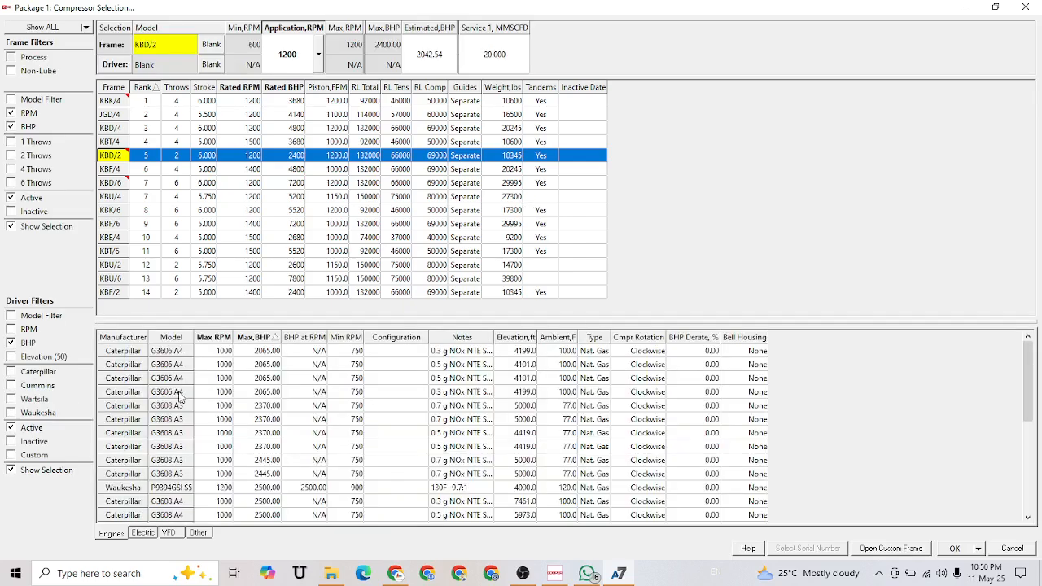
pyautogui.click(235, 463)
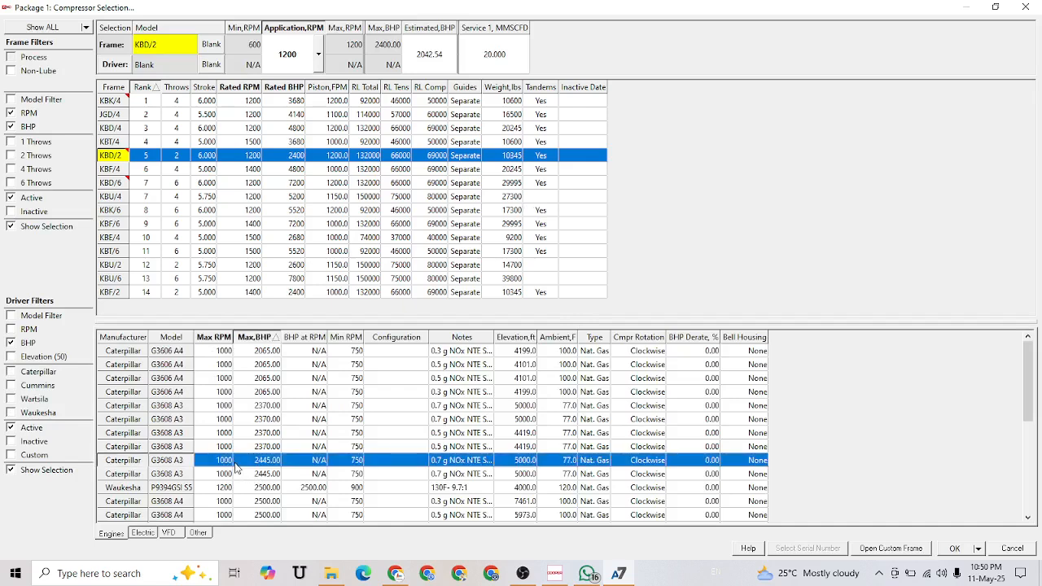
pyautogui.doubleClick(226, 463)
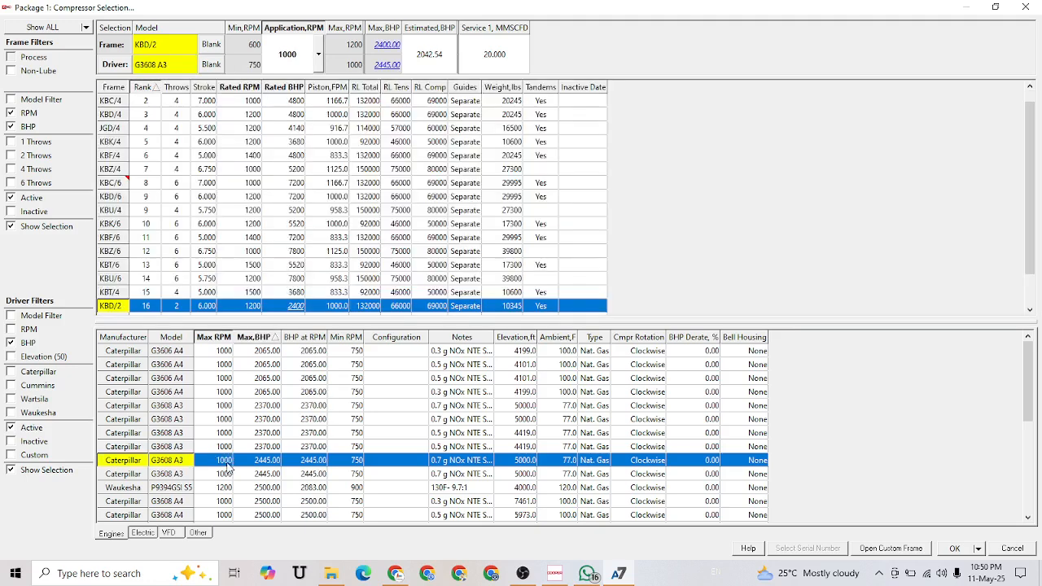
pyautogui.click(958, 549)
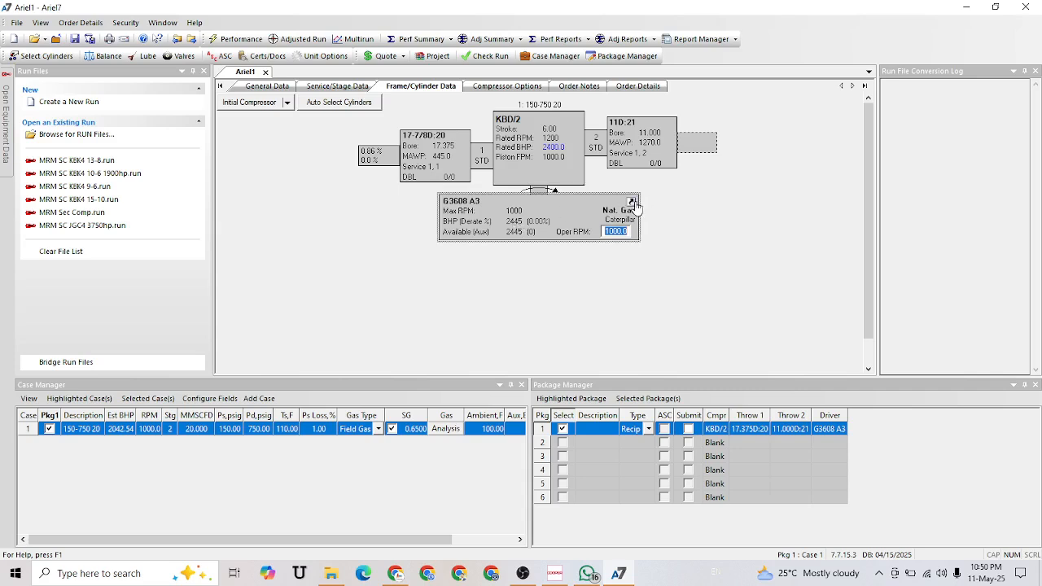
pyautogui.click(632, 204)
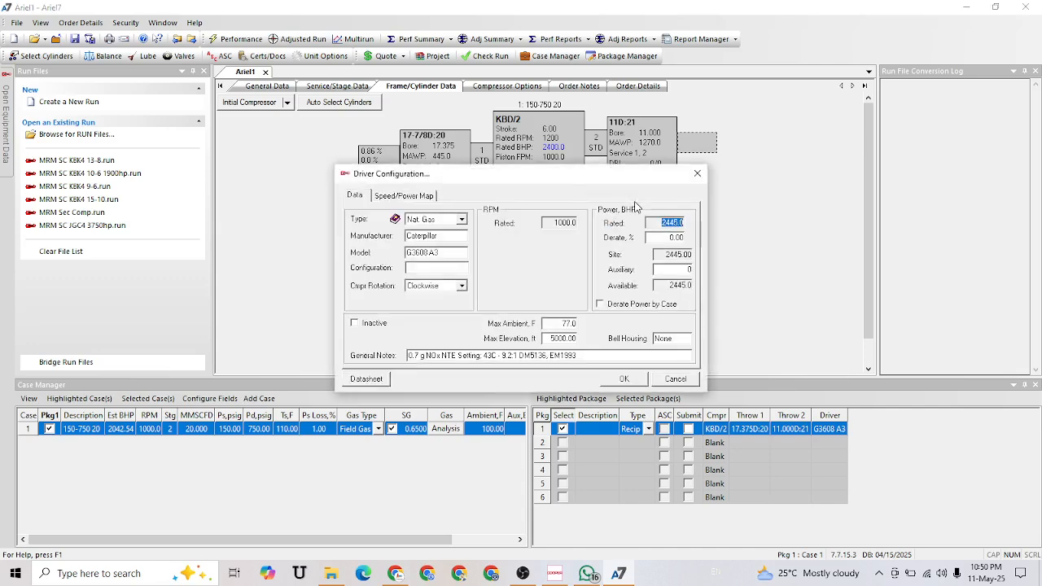
pyautogui.click(696, 173)
# Step: Assign the Caterpillar G3606 A4 rated 1000 RPM and 2065 BHP, 0.3 g NOx, 4199 ft elevation, as the package driver
pyautogui.doubleClick(534, 205)
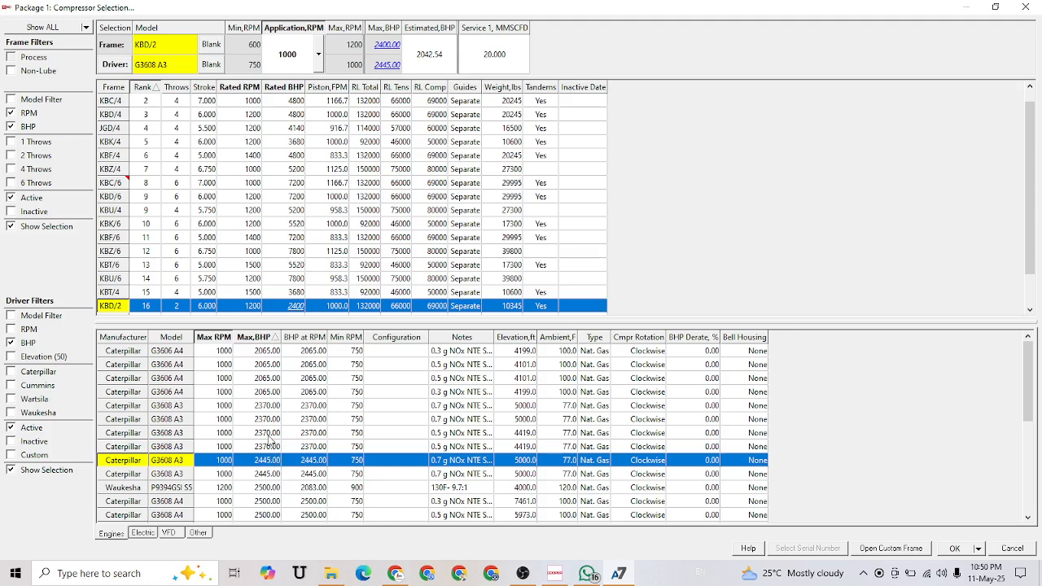
pyautogui.scroll(-4, 242, 416)
pyautogui.scroll(4, 242, 416)
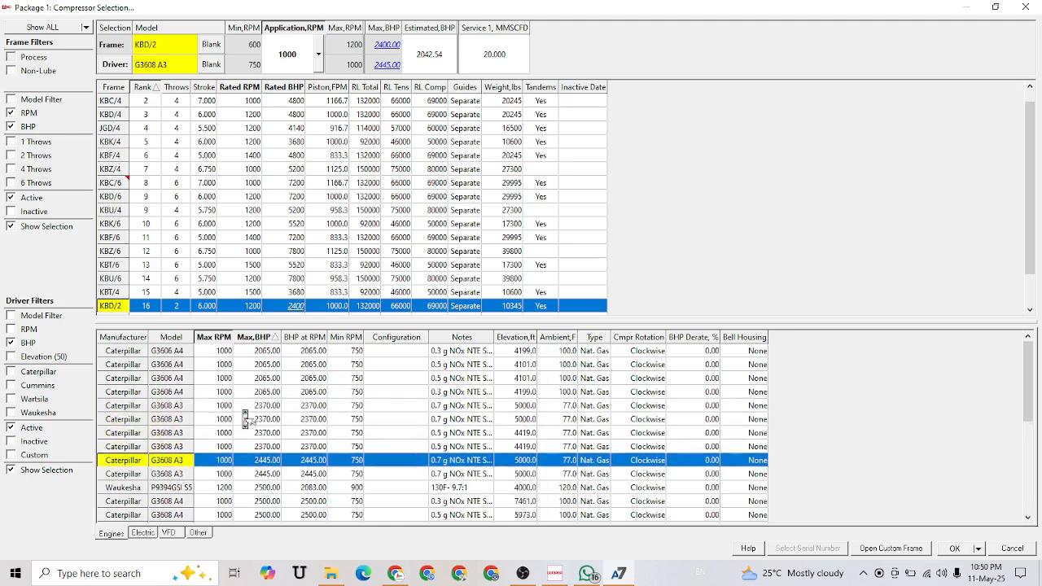
pyautogui.click(211, 355)
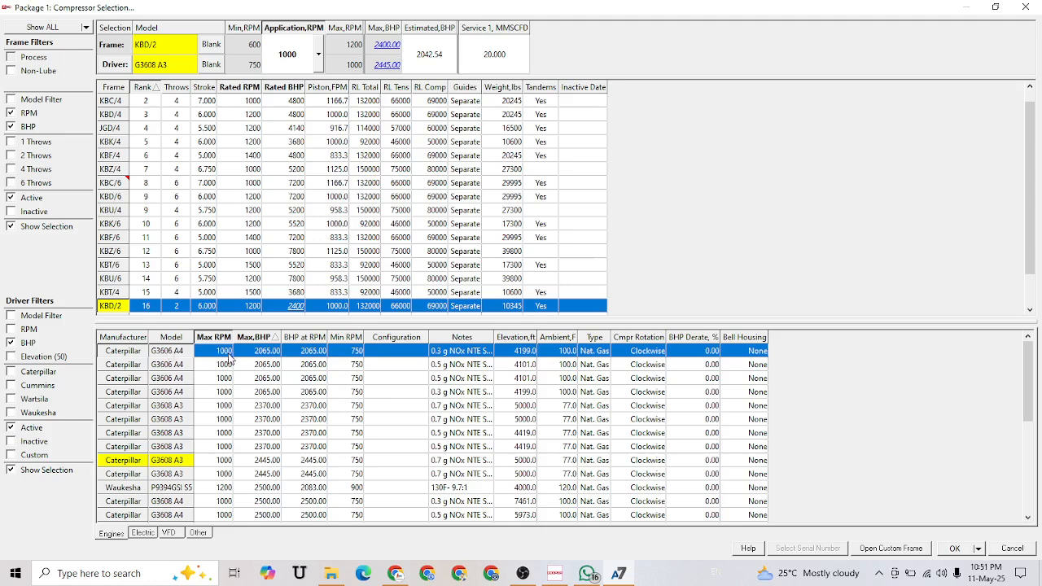
pyautogui.doubleClick(279, 351)
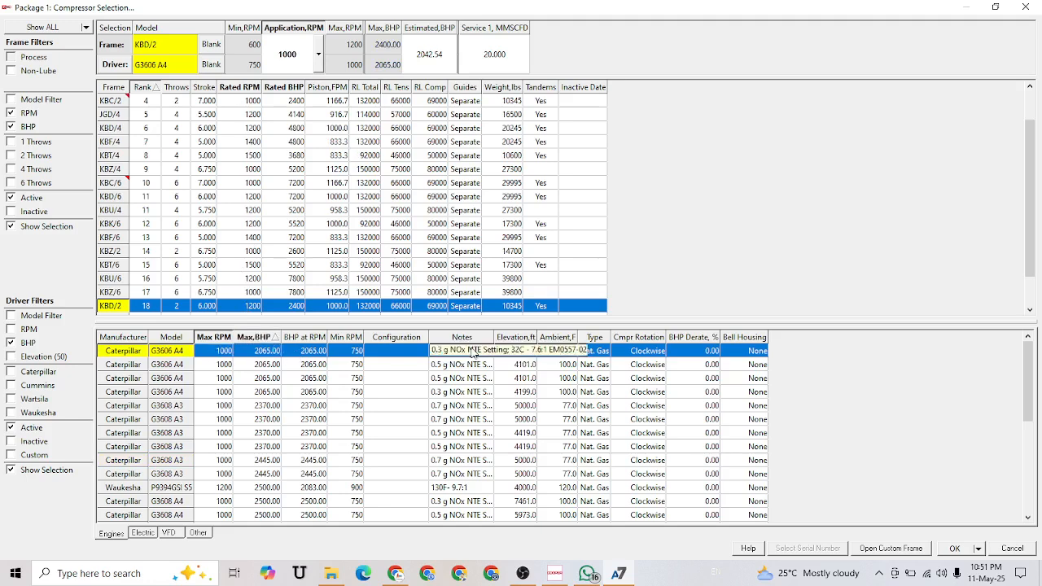
pyautogui.click(956, 550)
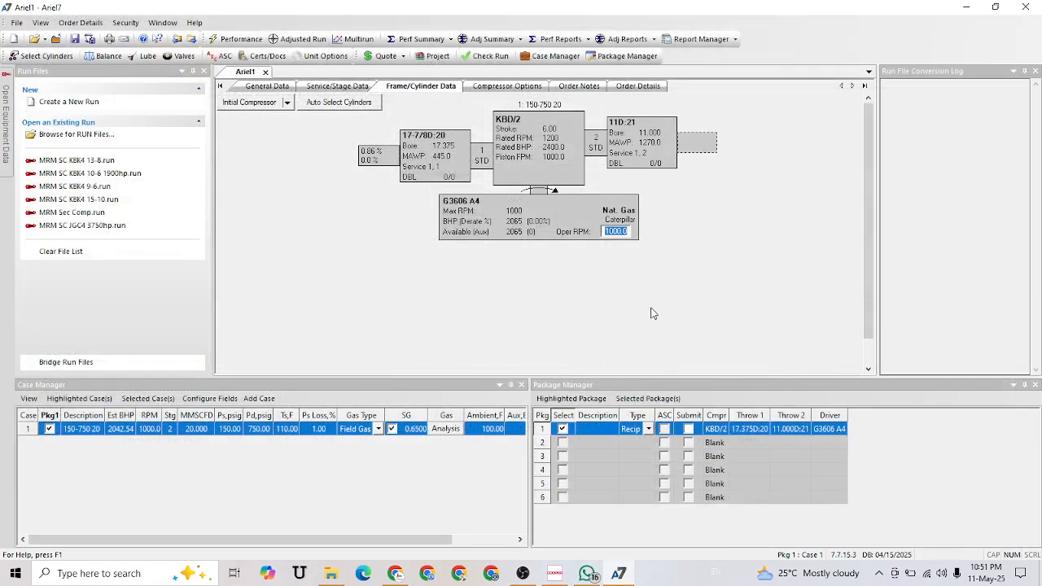
# Step: Set the driver's auxiliary power to 120 BHP and its operating speed to 900 RPM
pyautogui.moveTo(635, 227)
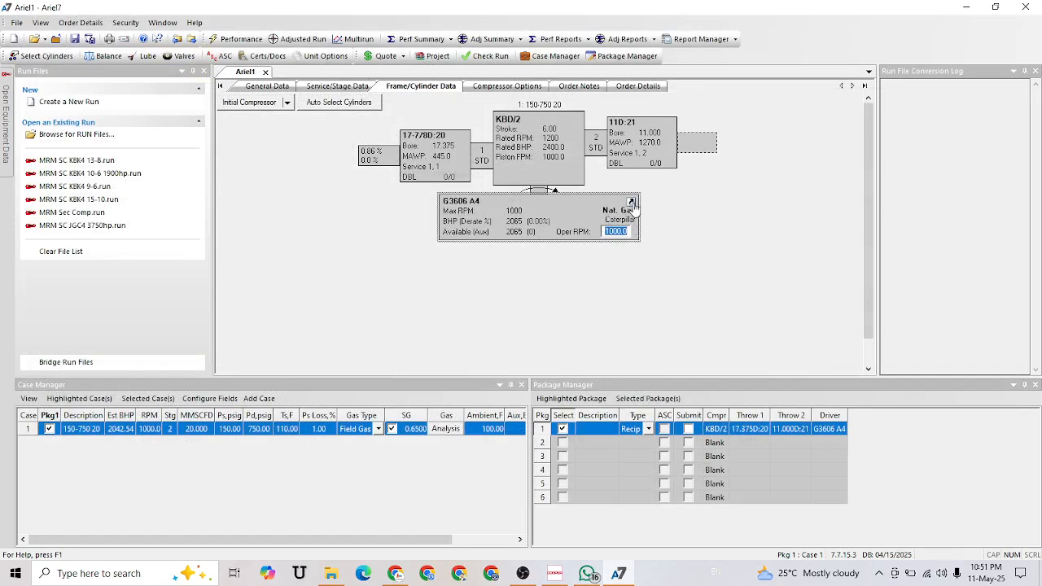
pyautogui.click(630, 203)
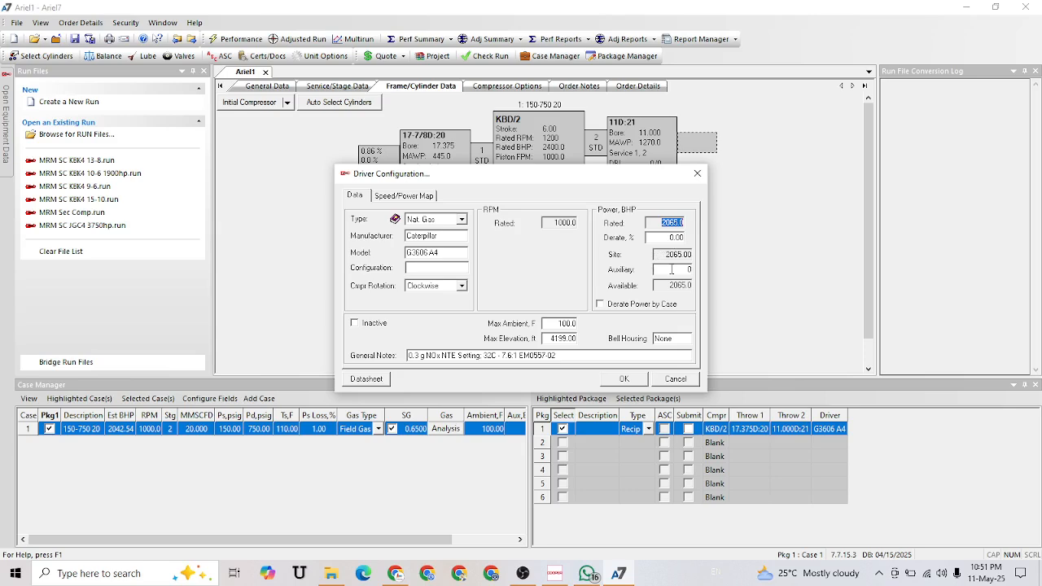
pyautogui.click(671, 269)
pyautogui.write('10')
pyautogui.click(626, 380)
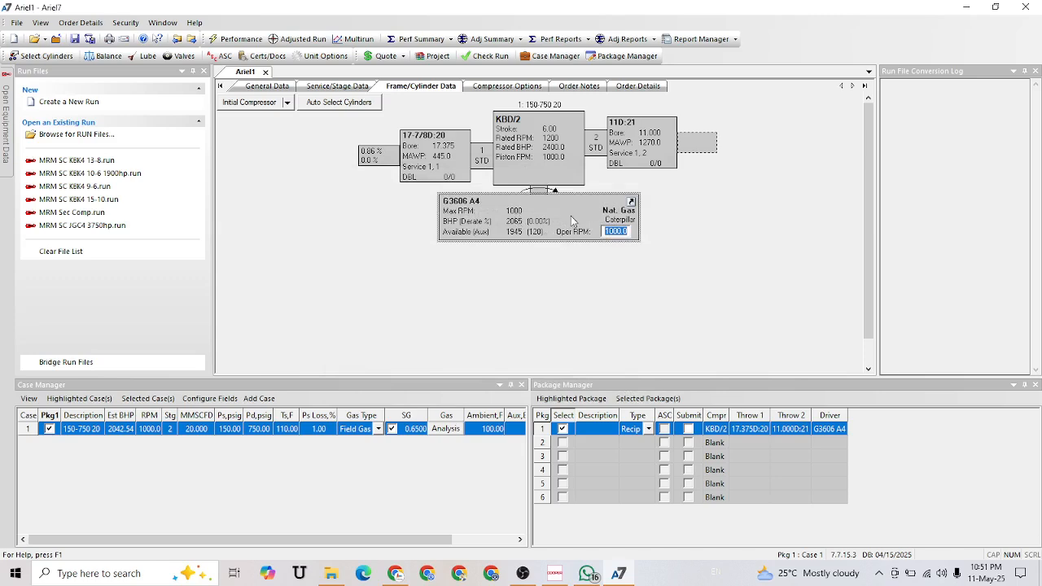
pyautogui.write('900')
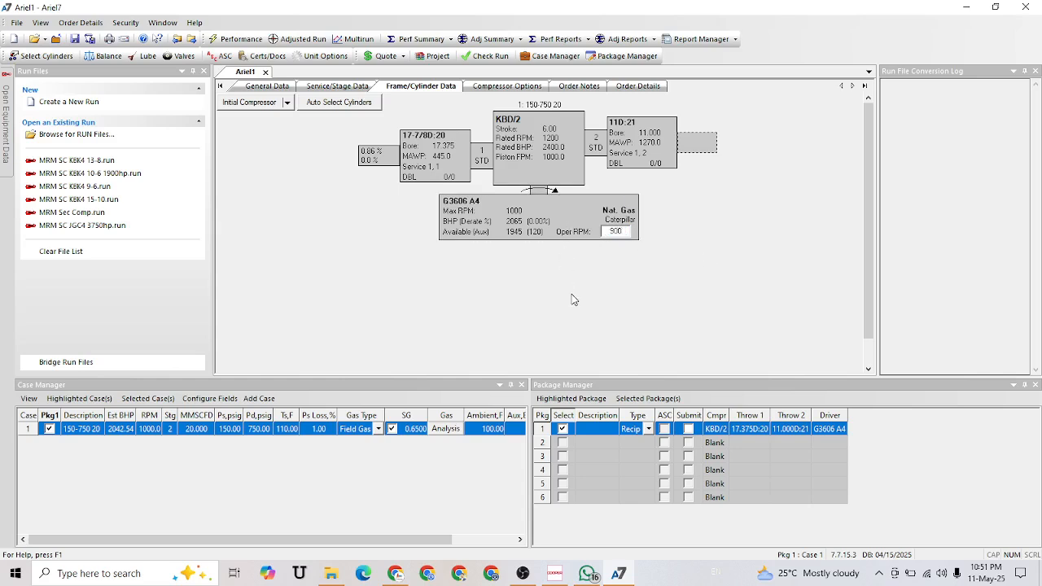
# Step: Run the performance calculation and examine the report's calculated flow, power, stage pressures, discharge temperatures, rod loads and flagged limits
pyautogui.click(217, 40)
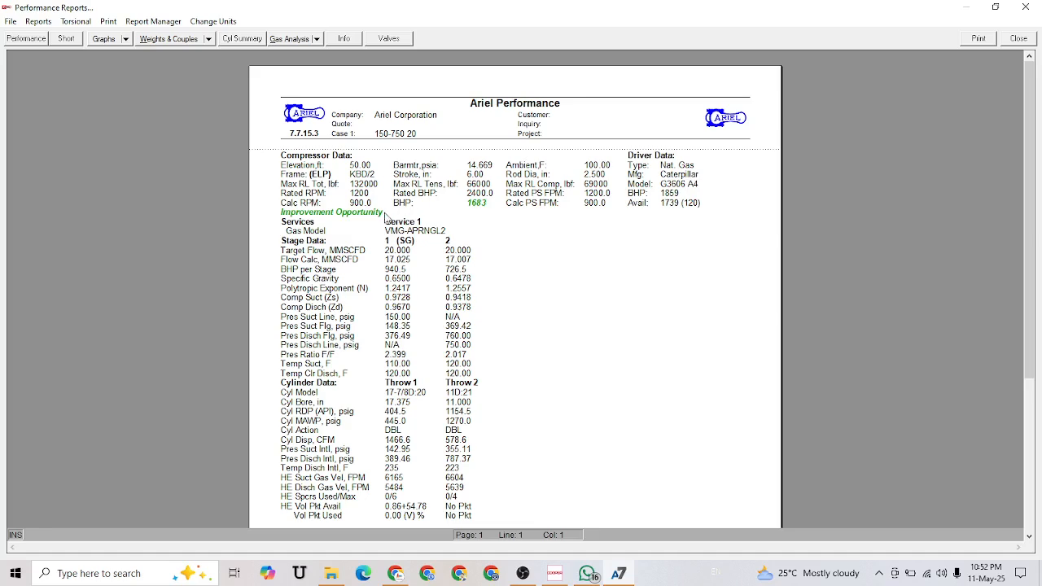
pyautogui.scroll(-2, 518, 258)
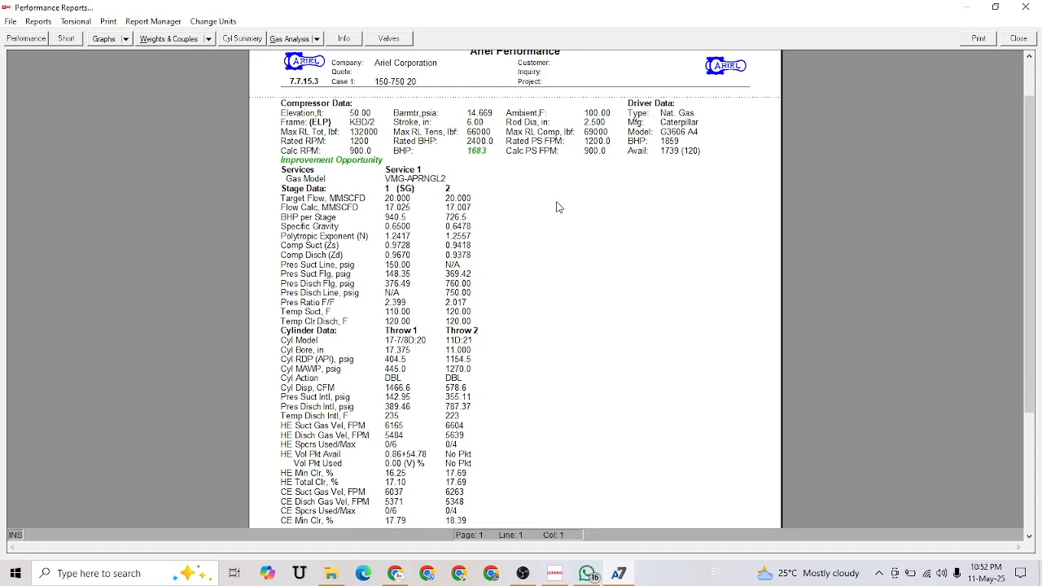
pyautogui.scroll(-6, 557, 202)
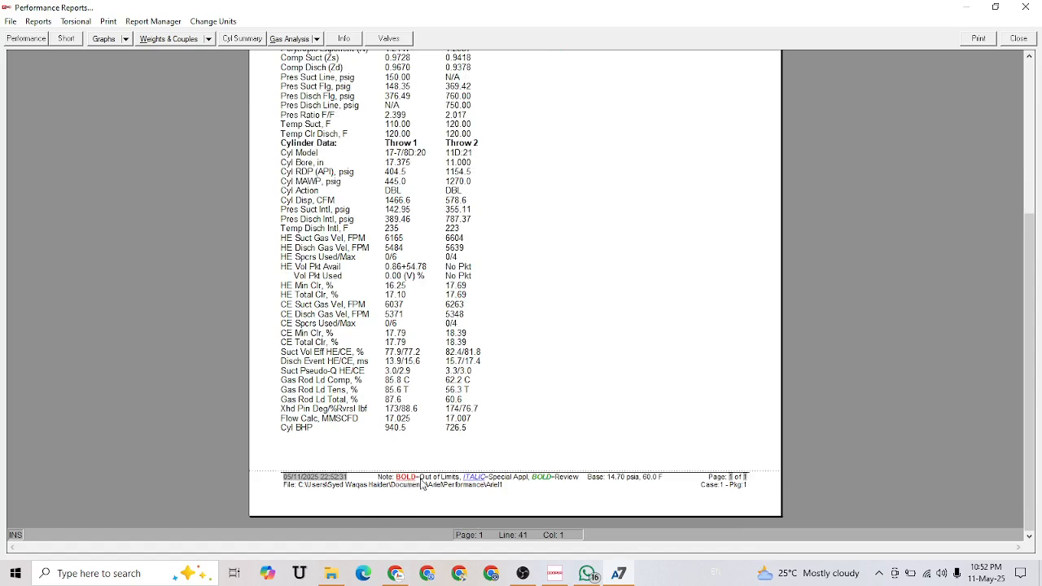
pyautogui.scroll(5, 431, 449)
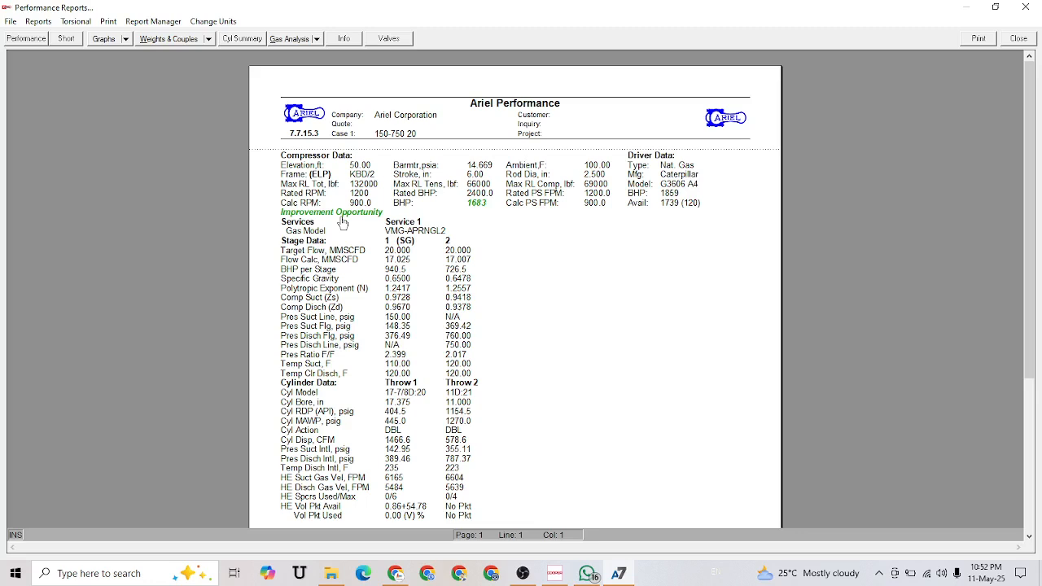
pyautogui.press('pagedown')
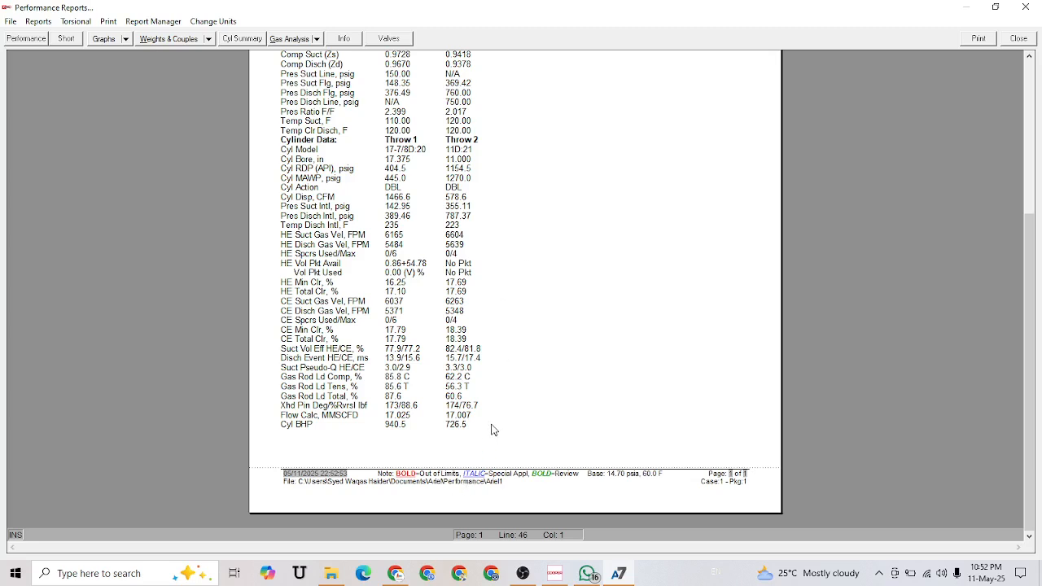
pyautogui.scroll(10, 493, 430)
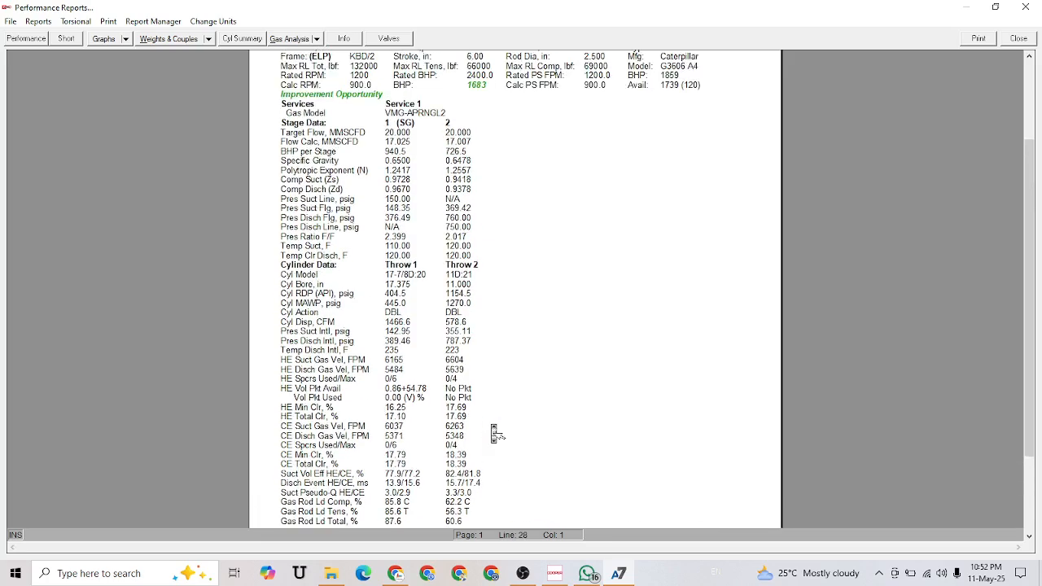
pyautogui.scroll(-6, 492, 431)
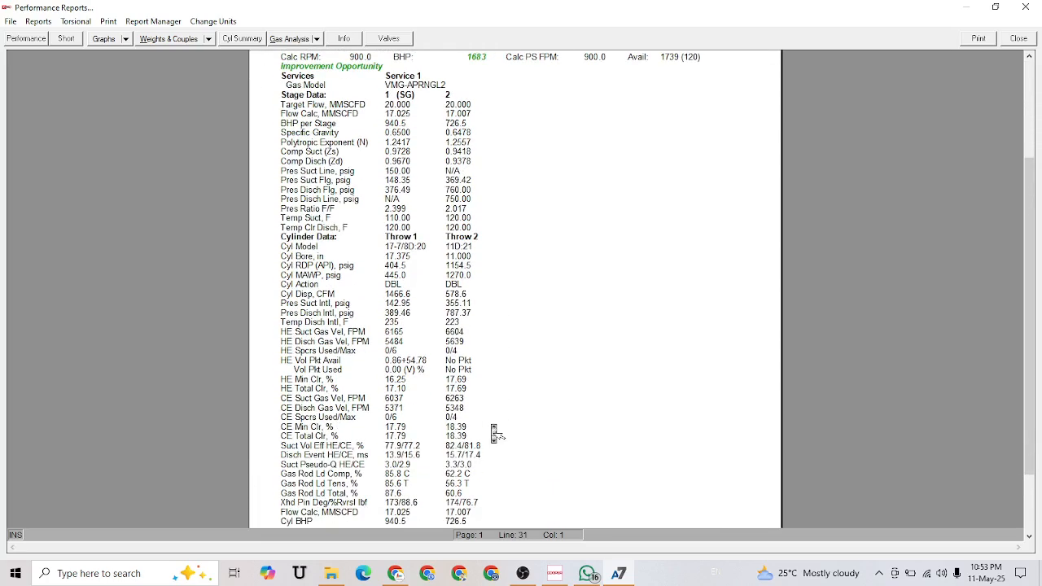
pyautogui.scroll(-2, 521, 525)
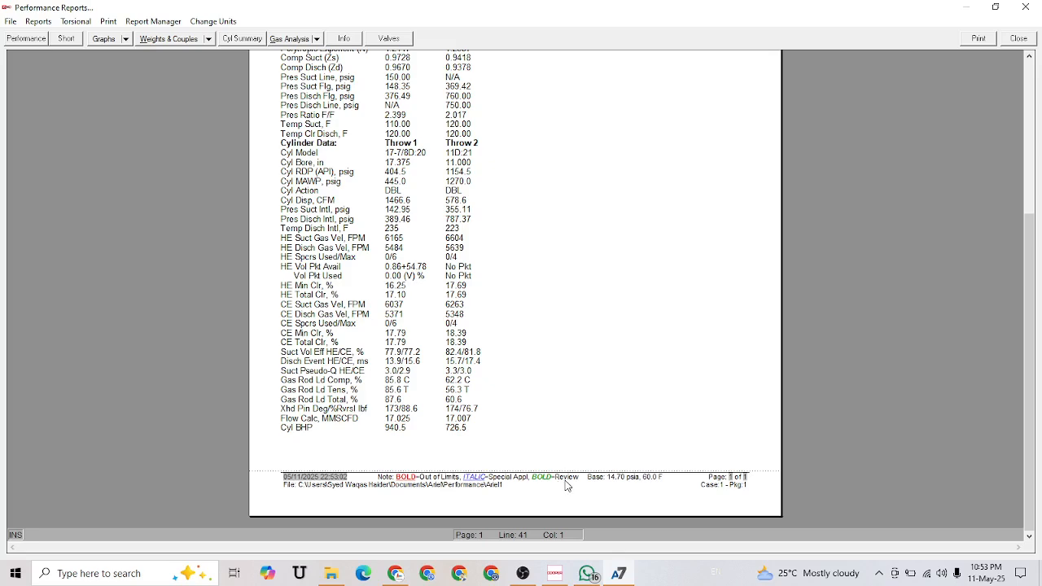
pyautogui.hotkey('ctrl', 'Home')
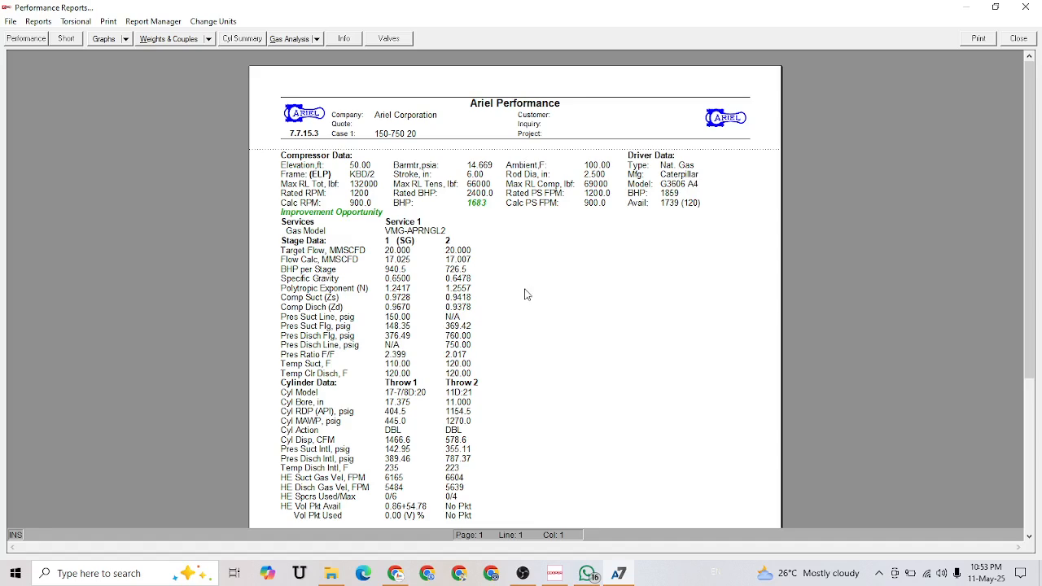
pyautogui.scroll(-3, 525, 295)
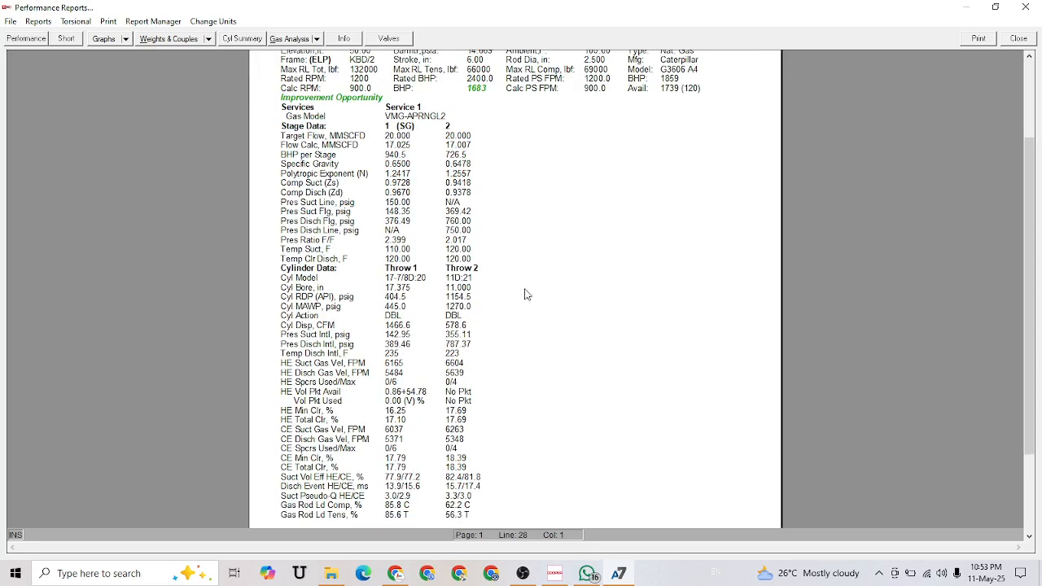
pyautogui.scroll(3, 526, 262)
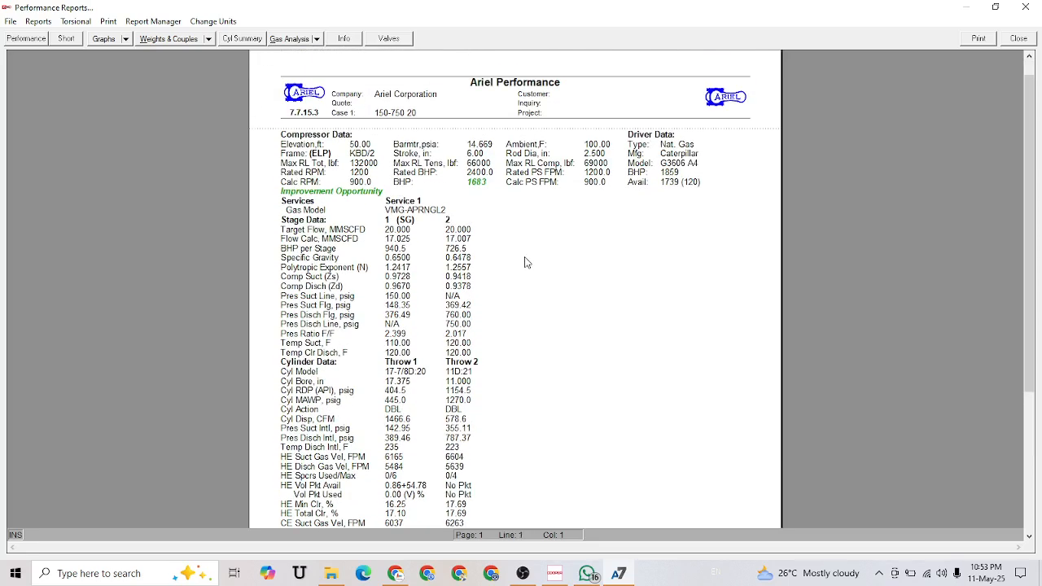